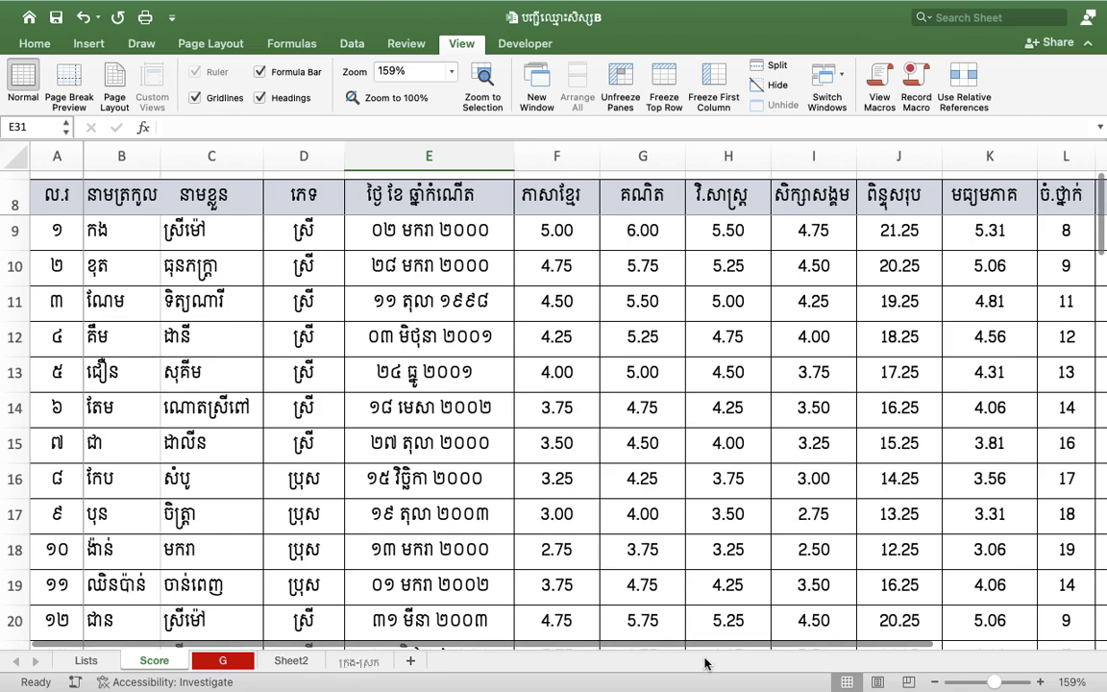
# Step: Examine the total, average and remark columns of the score table, including the formulas behind the remarks in column M
pyautogui.hscroll(2, 713, 651)
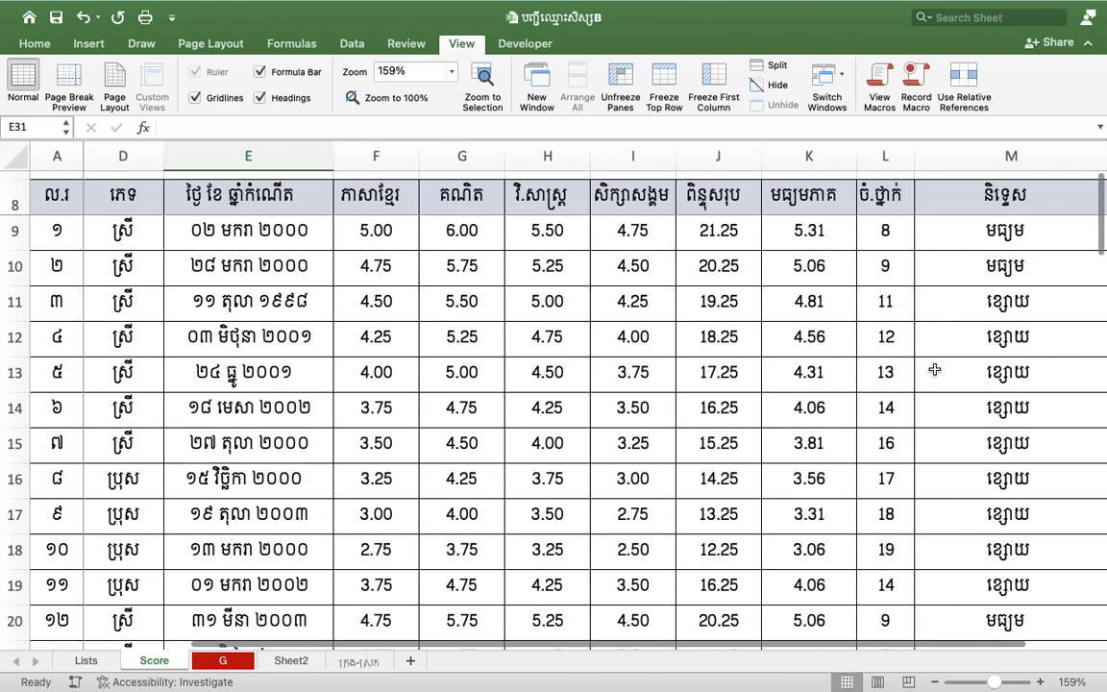
pyautogui.click(721, 189)
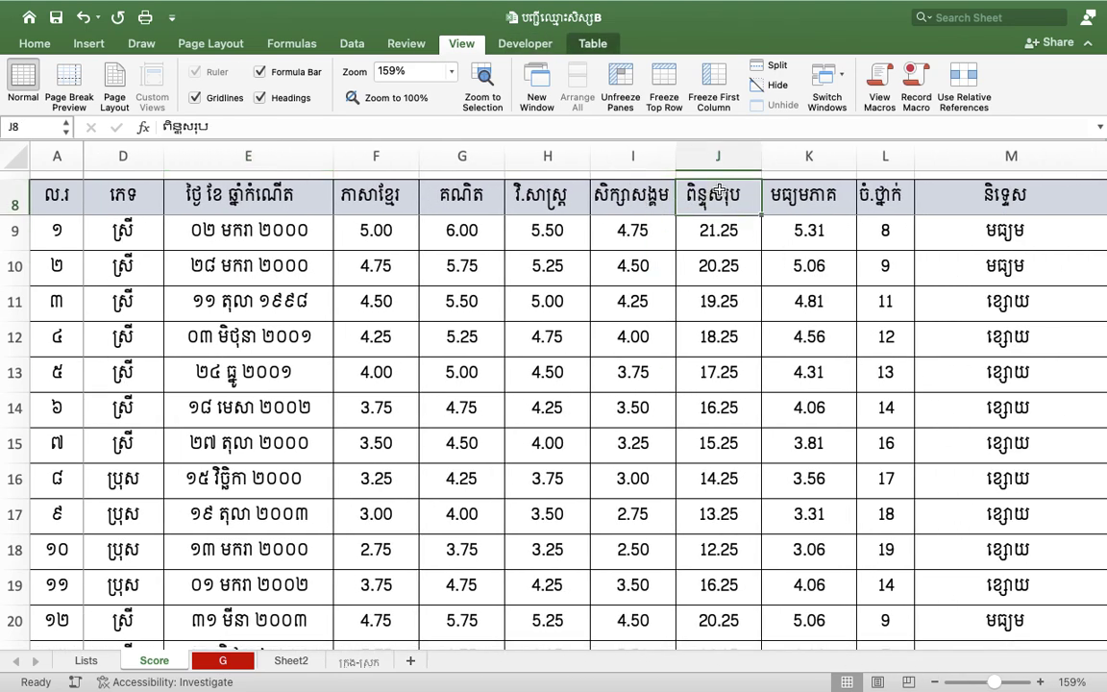
pyautogui.click(779, 197)
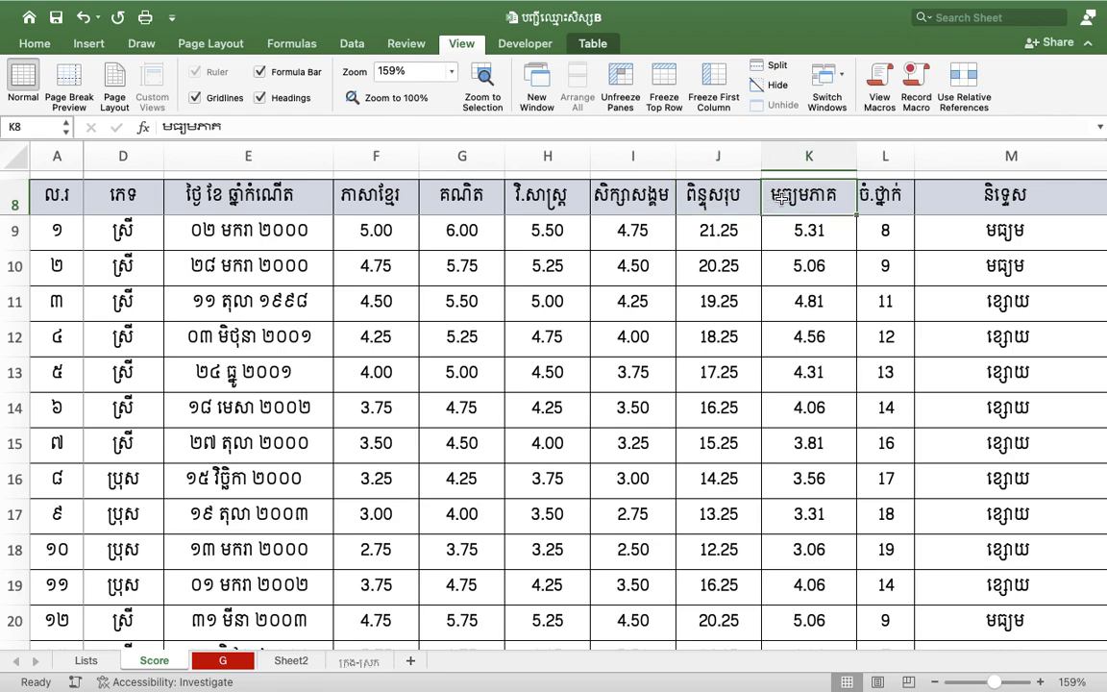
pyautogui.click(991, 195)
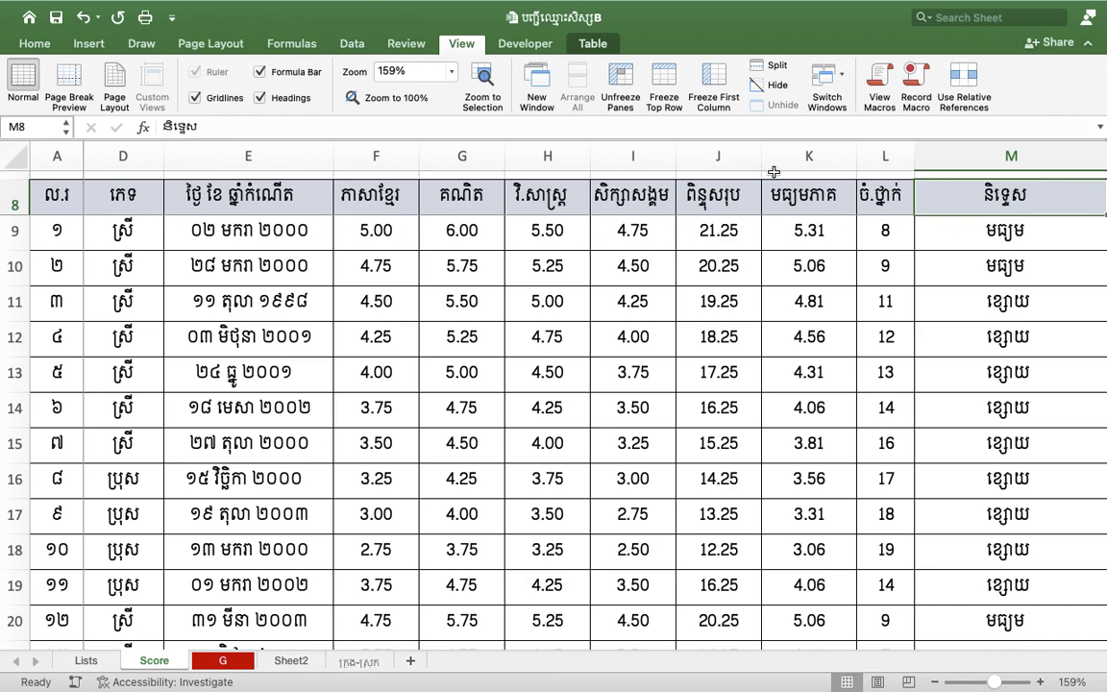
pyautogui.click(1011, 154)
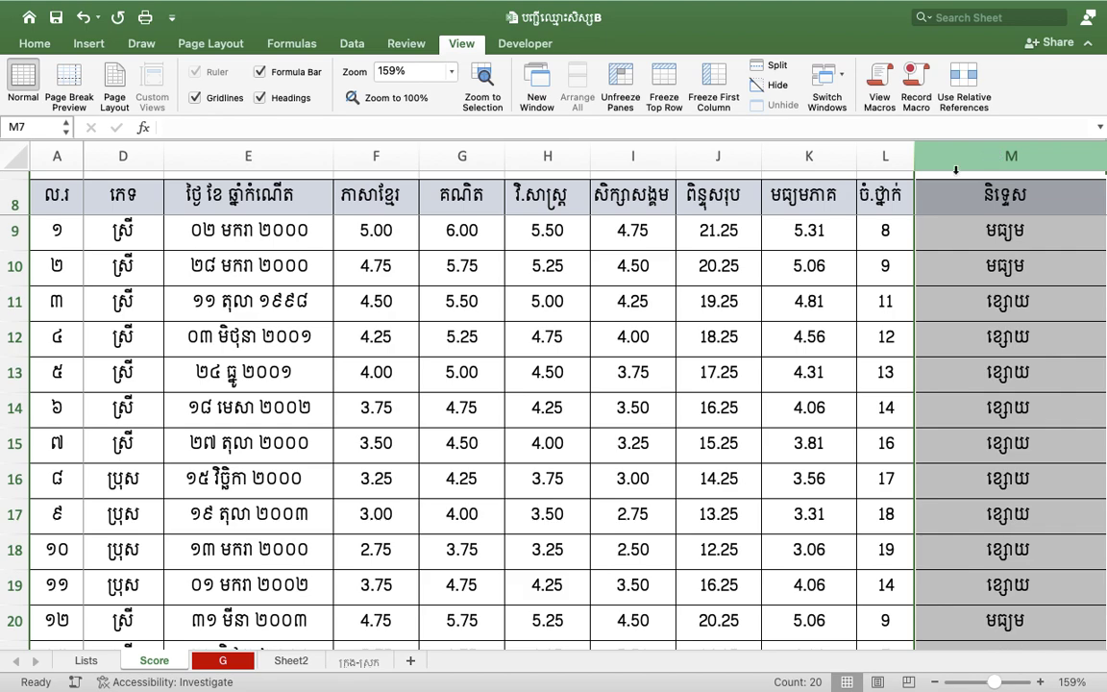
pyautogui.click(1010, 372)
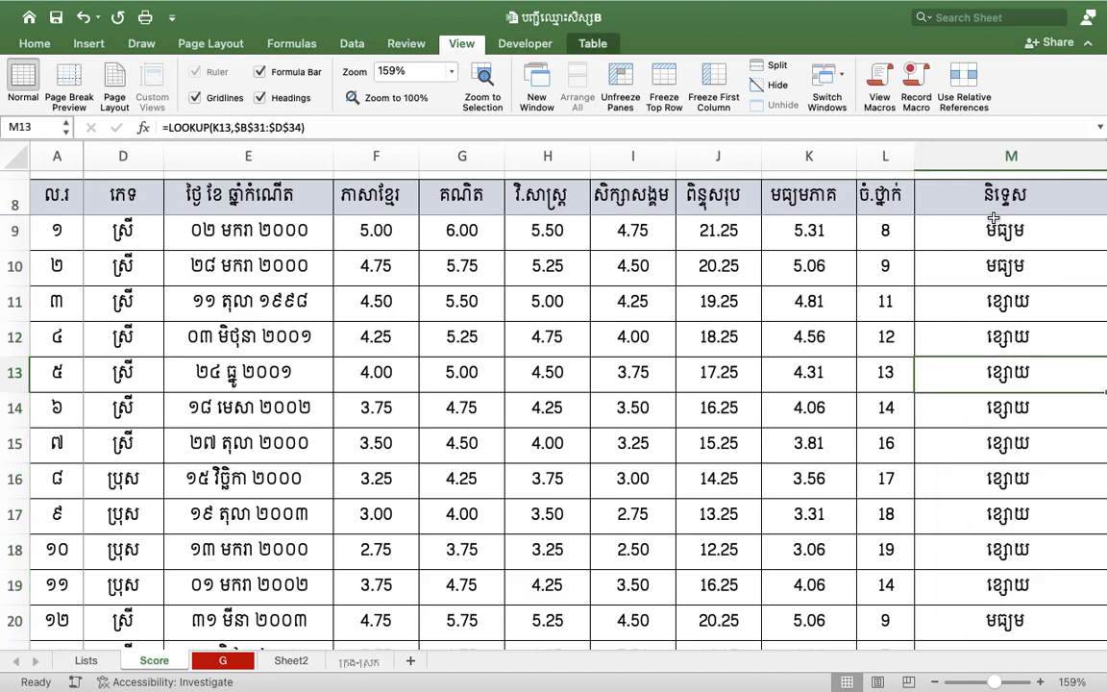
pyautogui.press('Up')
pyautogui.press('Up')
pyautogui.press('Up')
pyautogui.press('Up')
pyautogui.press('Up')
pyautogui.moveTo(1019, 236); pyautogui.dragTo(971, 584)
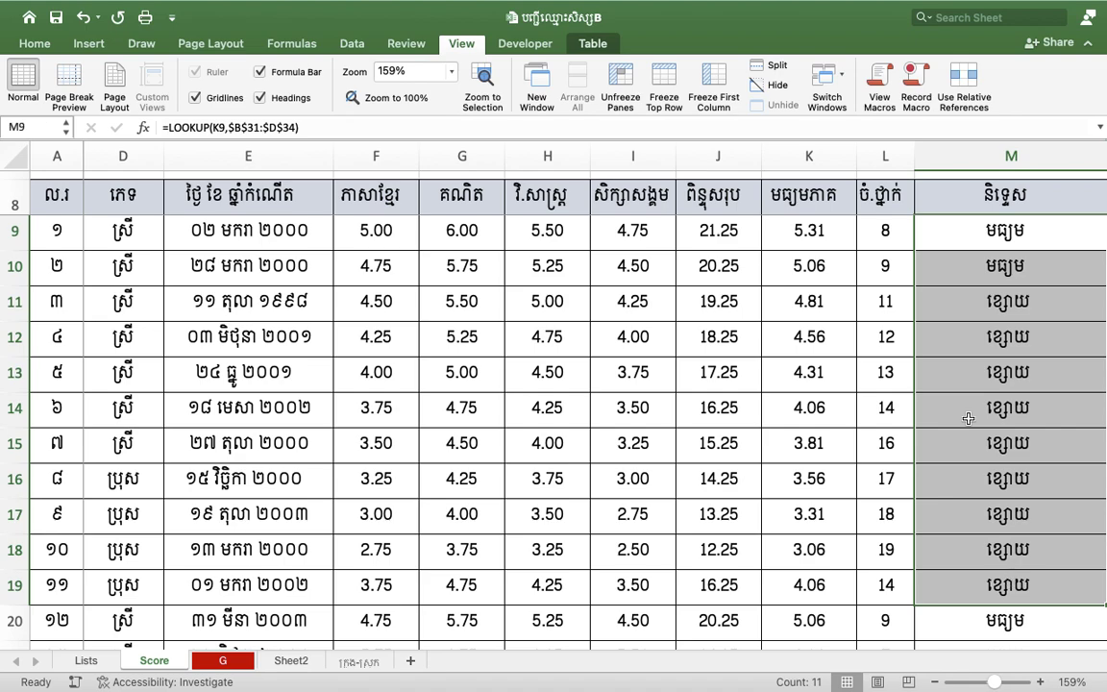
# Step: Look through the student rows down to the From/To/Gra grading scale below the score table
pyautogui.click(15, 230)
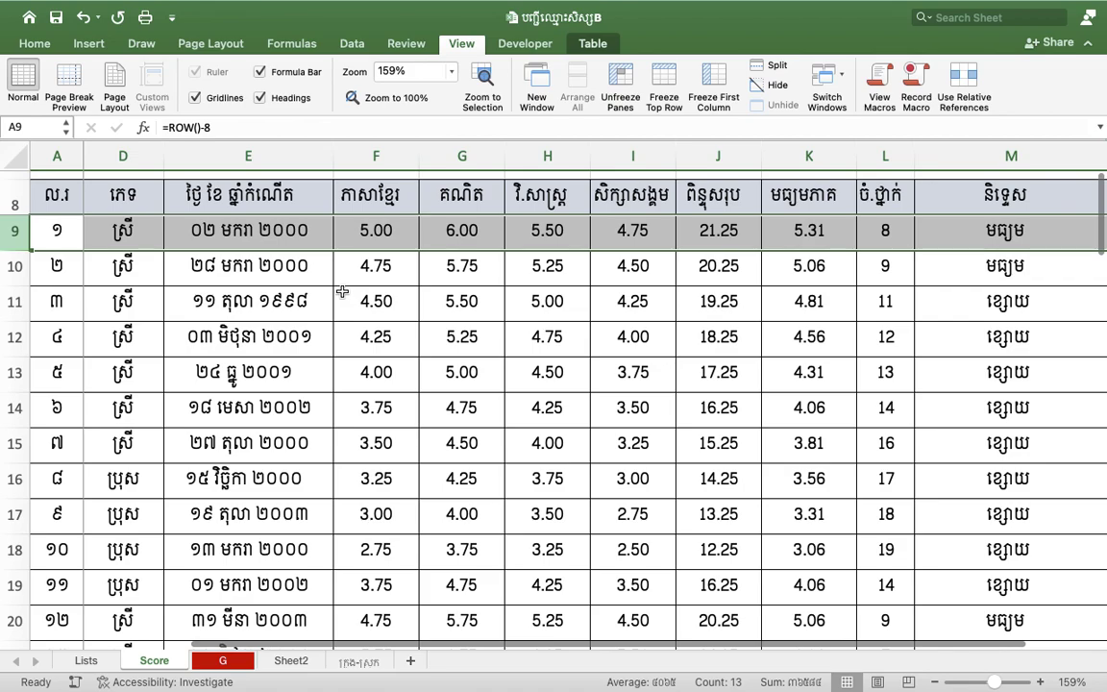
pyautogui.scroll(-5, 336, 289)
pyautogui.scroll(-3, 341, 291)
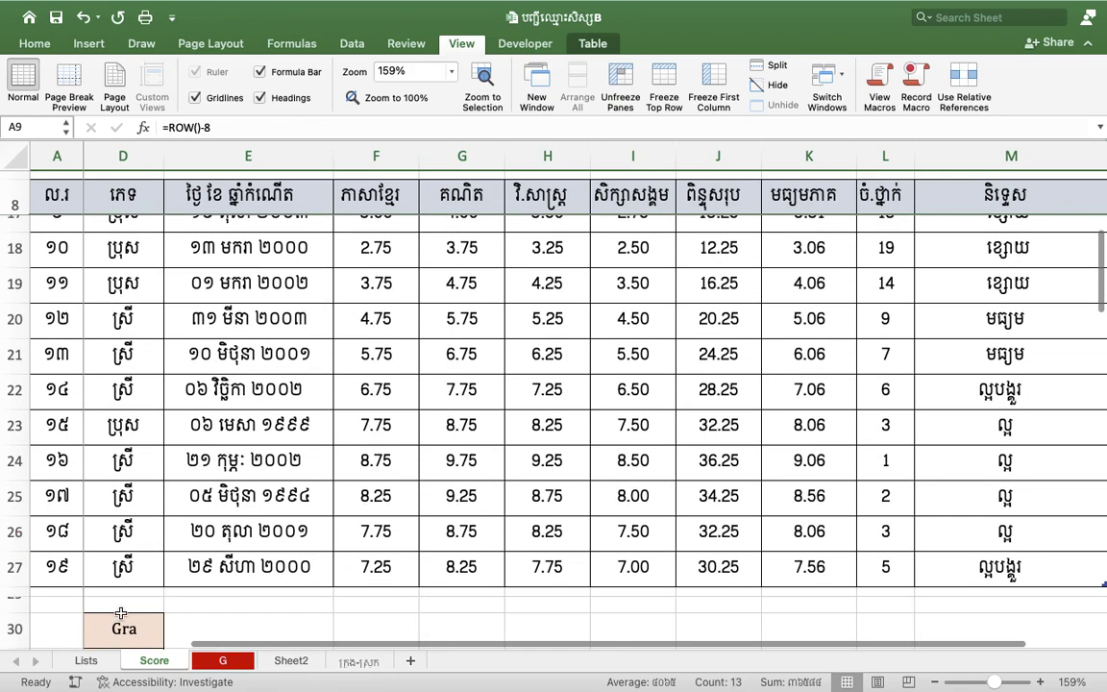
pyautogui.scroll(1, 173, 452)
pyautogui.scroll(-5, 173, 452)
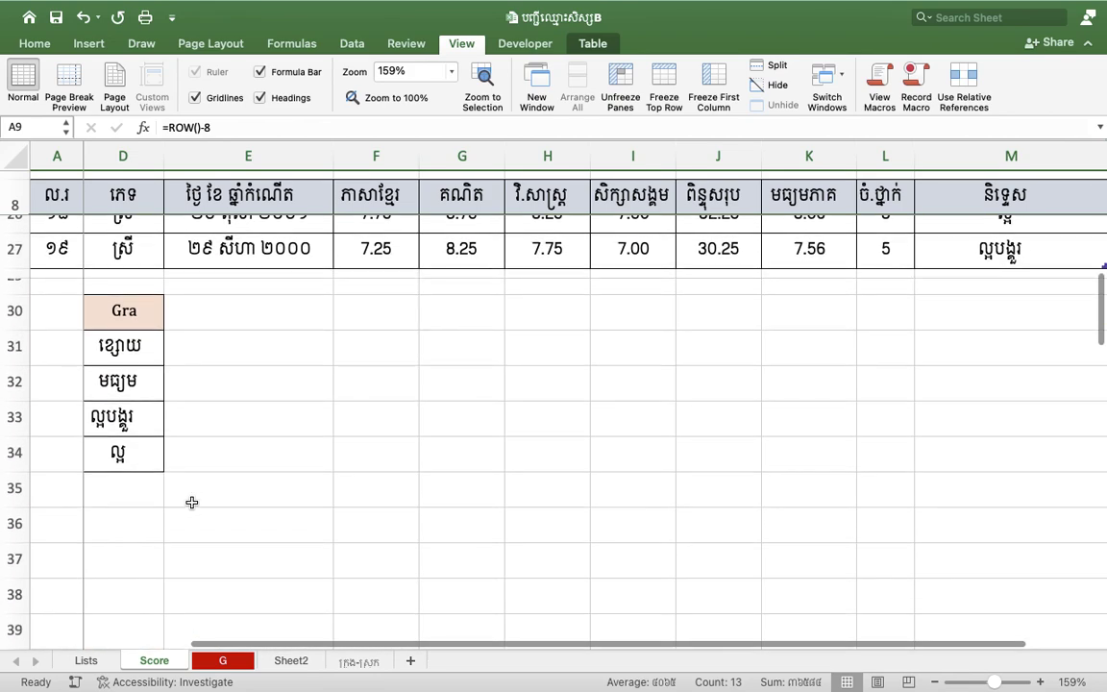
pyautogui.click(222, 348)
pyautogui.moveTo(492, 643); pyautogui.dragTo(239, 625)
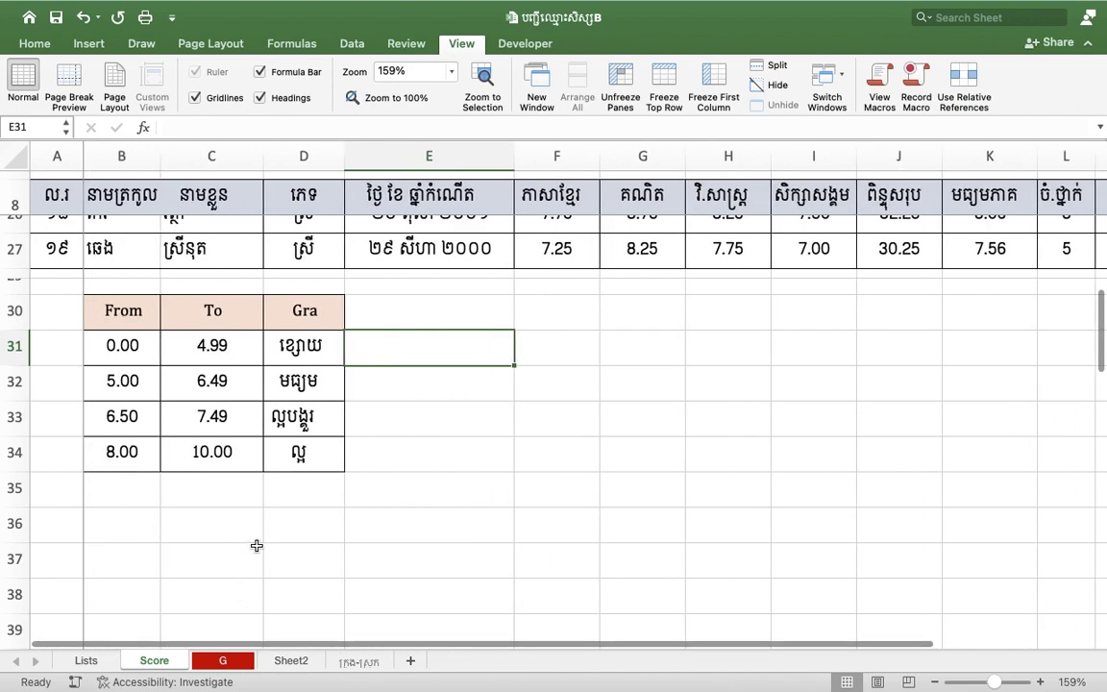
pyautogui.write('ន')
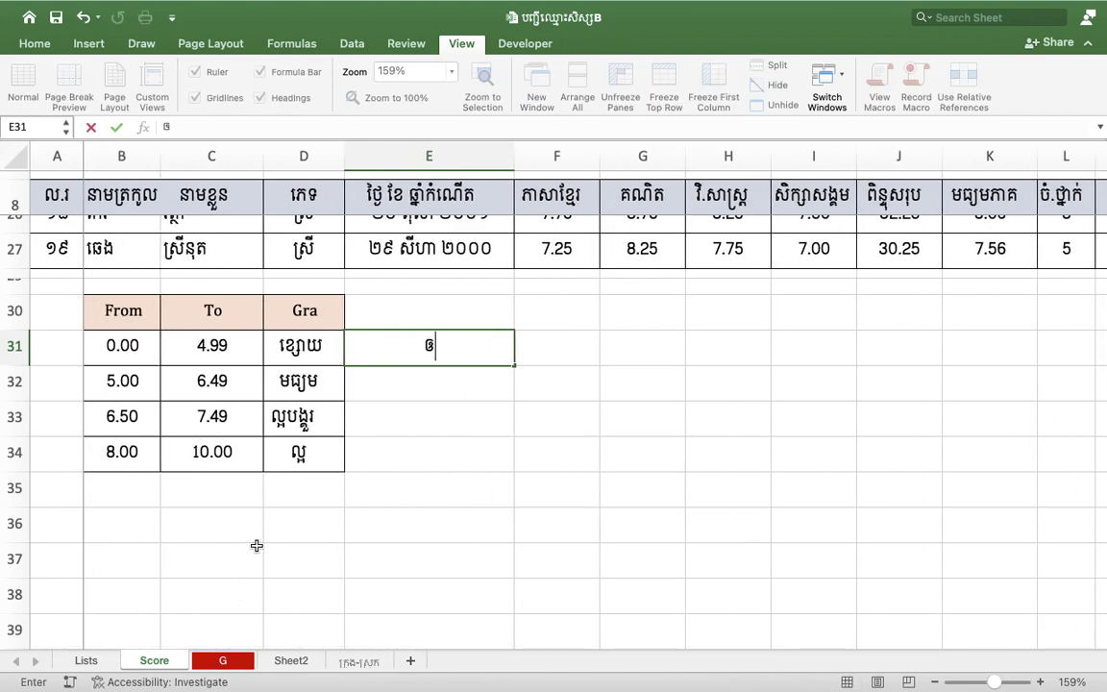
pyautogui.press('BackSpace')
pyautogui.click(480, 517)
pyautogui.moveTo(440, 343); pyautogui.dragTo(430, 451)
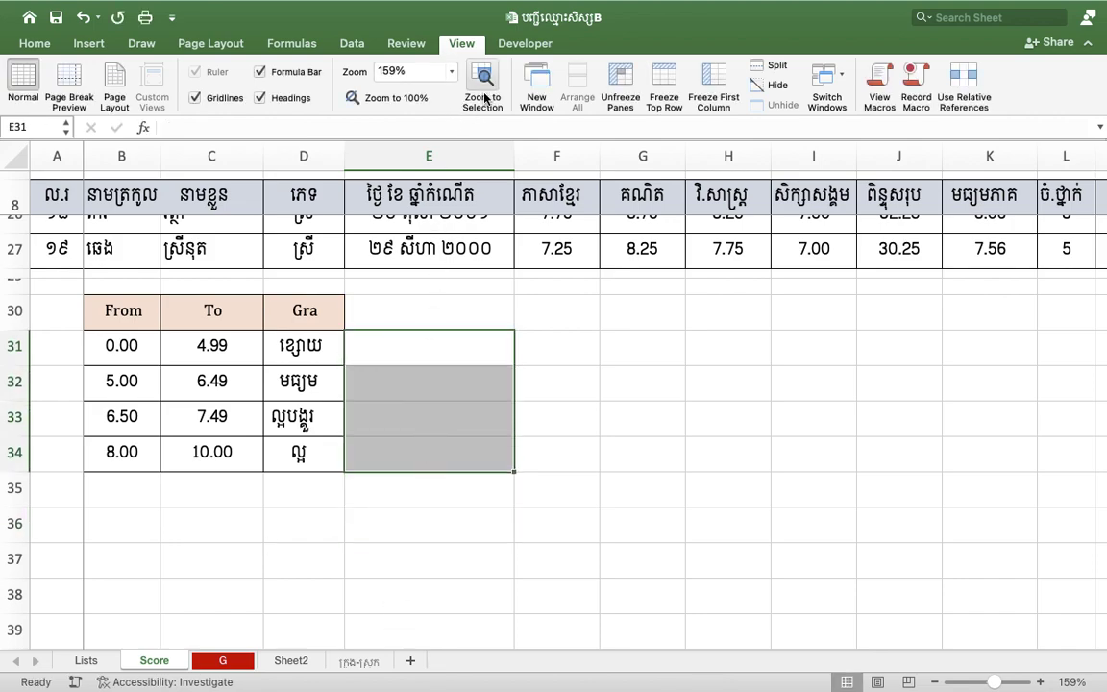
pyautogui.click(86, 44)
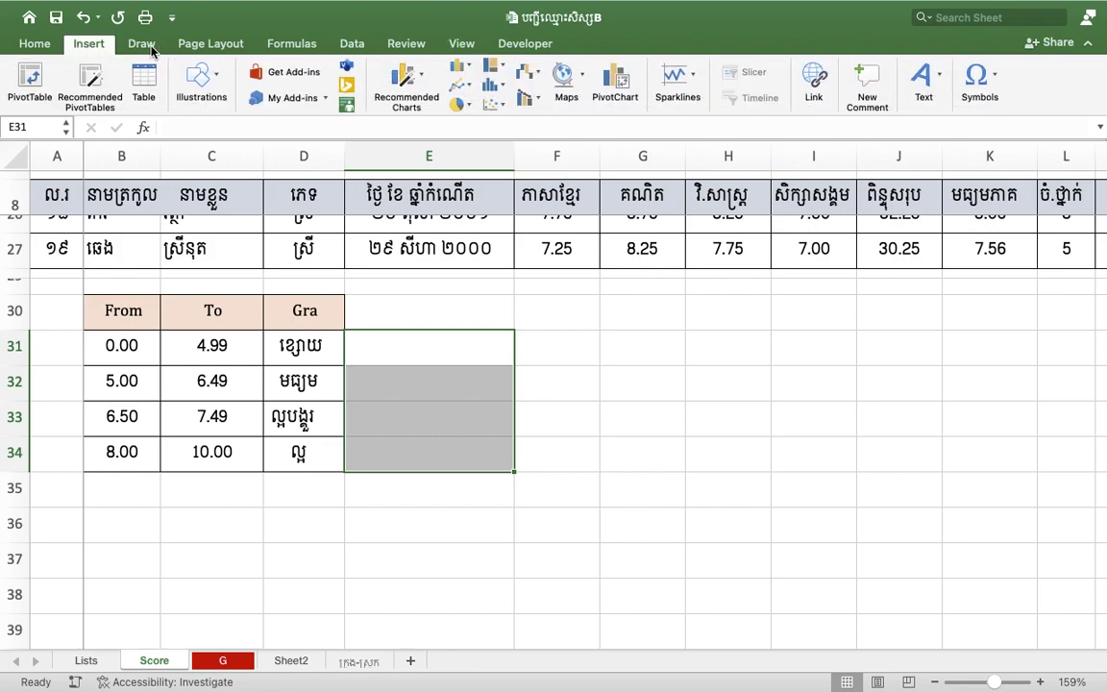
pyautogui.click(39, 44)
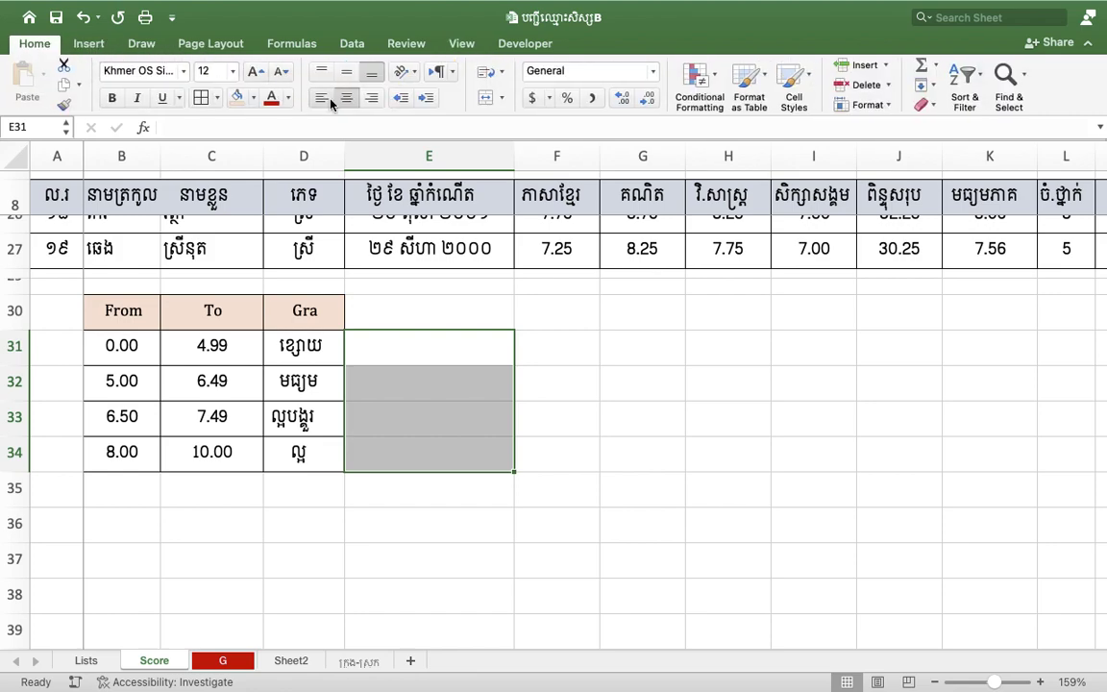
# Step: Write the formula =COUNTIF(M9:M27,D31) in E31 to count the students with the first grade
pyautogui.click(408, 346)
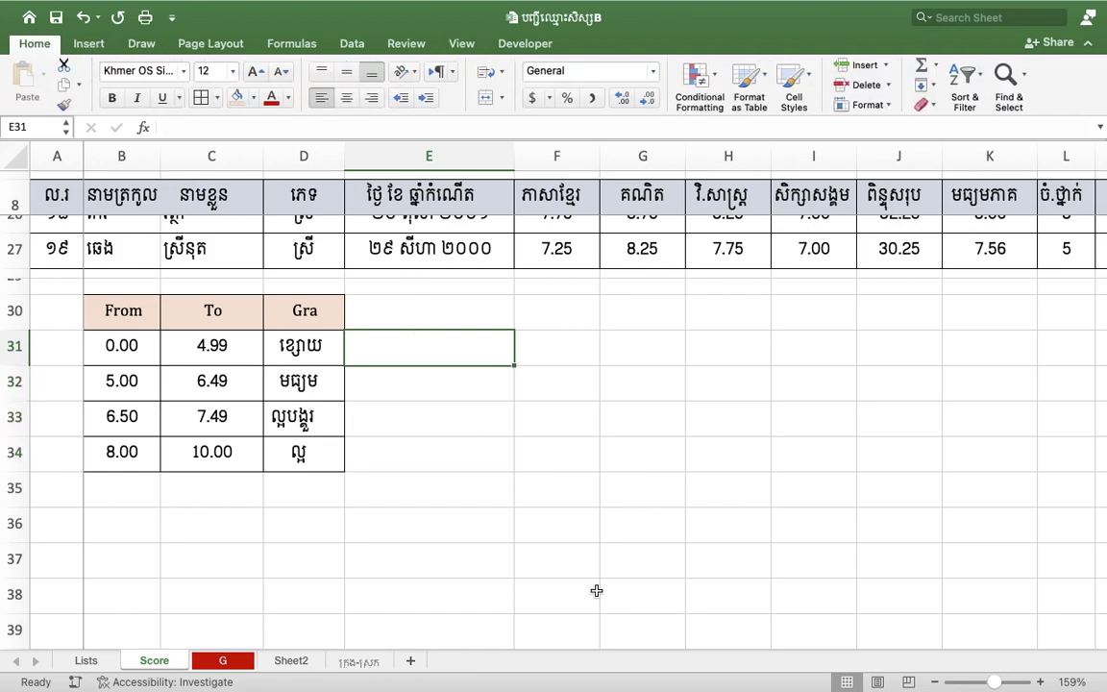
pyautogui.write('=Coun')
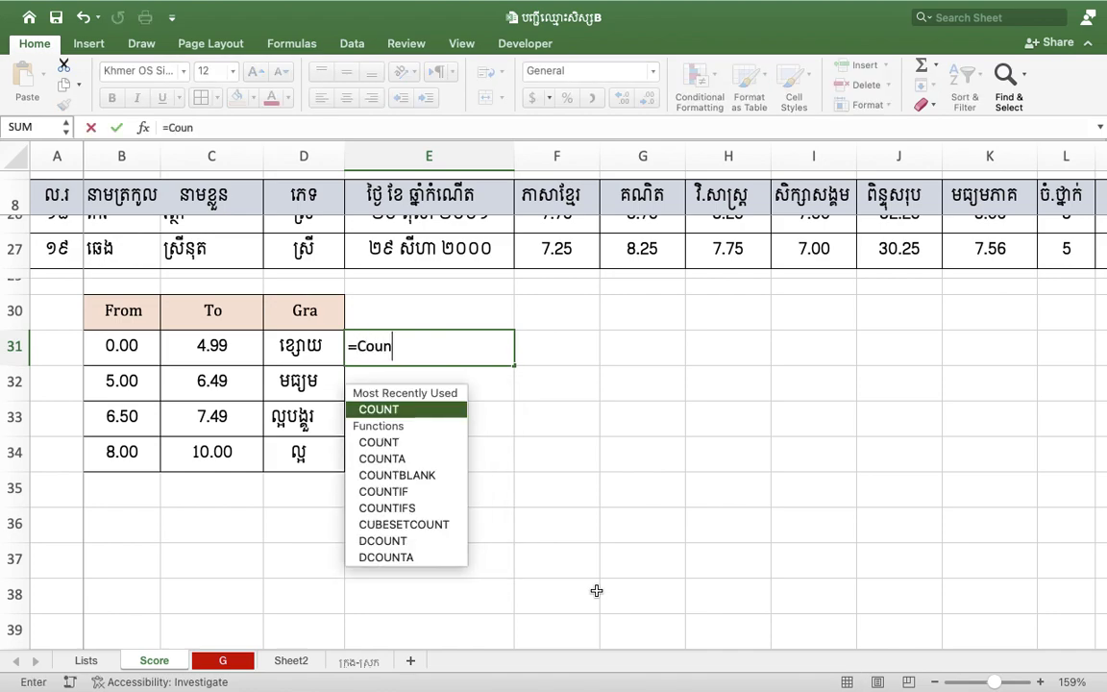
pyautogui.write('tif(')
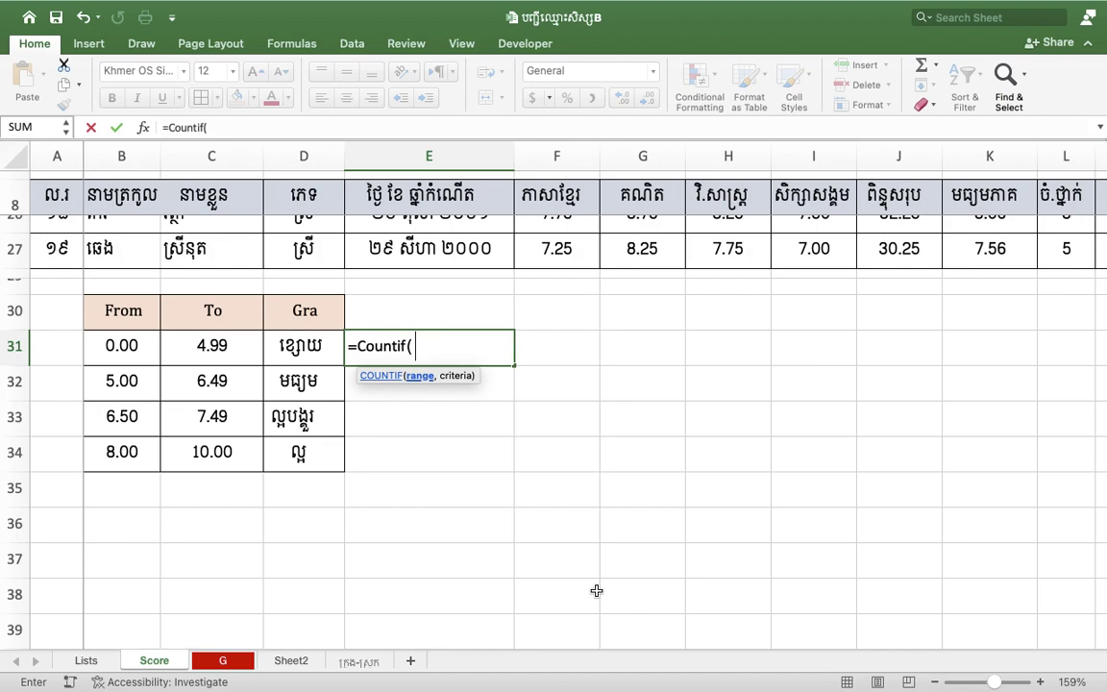
pyautogui.write('M9:M27,')
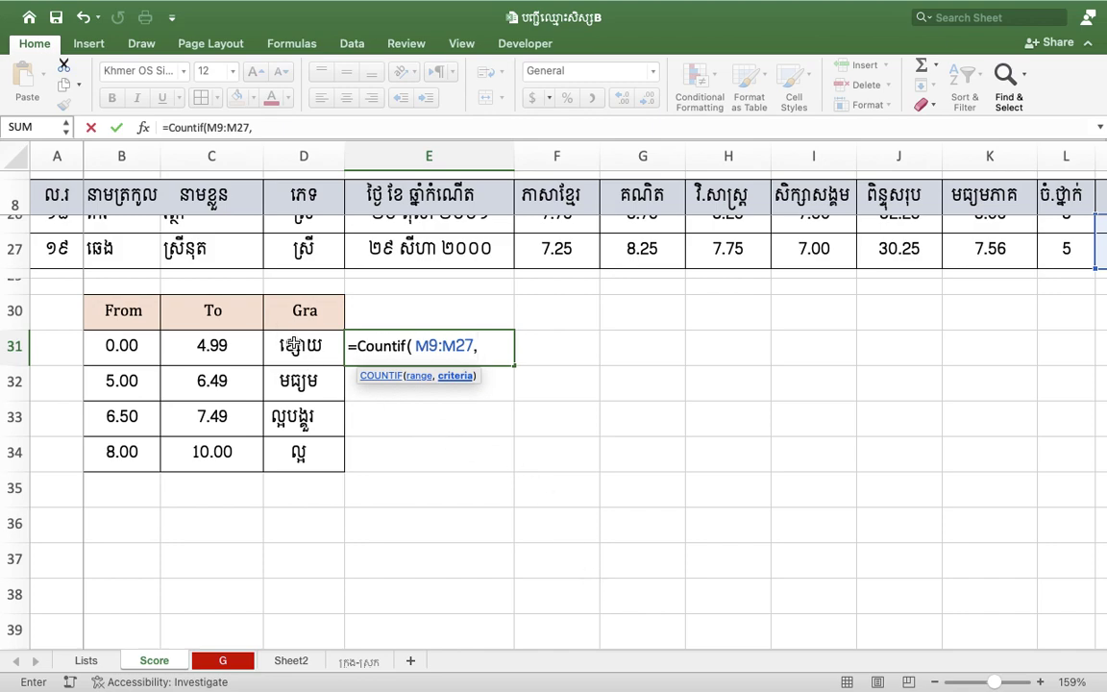
pyautogui.click(297, 348)
pyautogui.write(')')
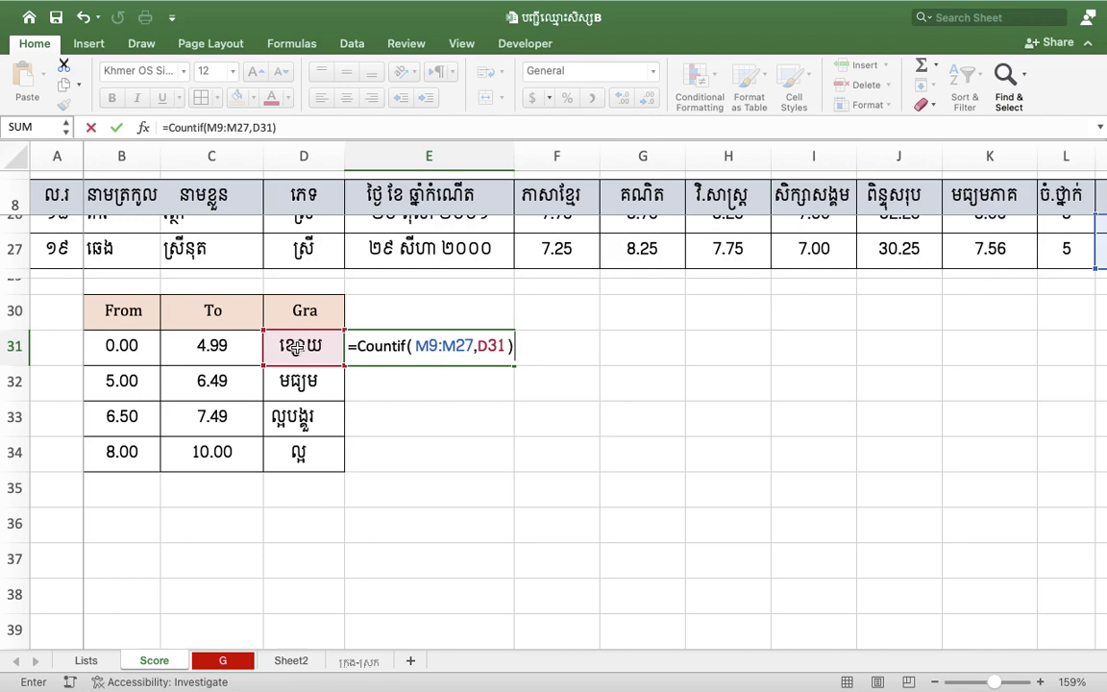
# Step: Replace the D31 criterion in the E31 COUNTIF formula with the literal text "ខ្សោយ"
pyautogui.click(503, 343)
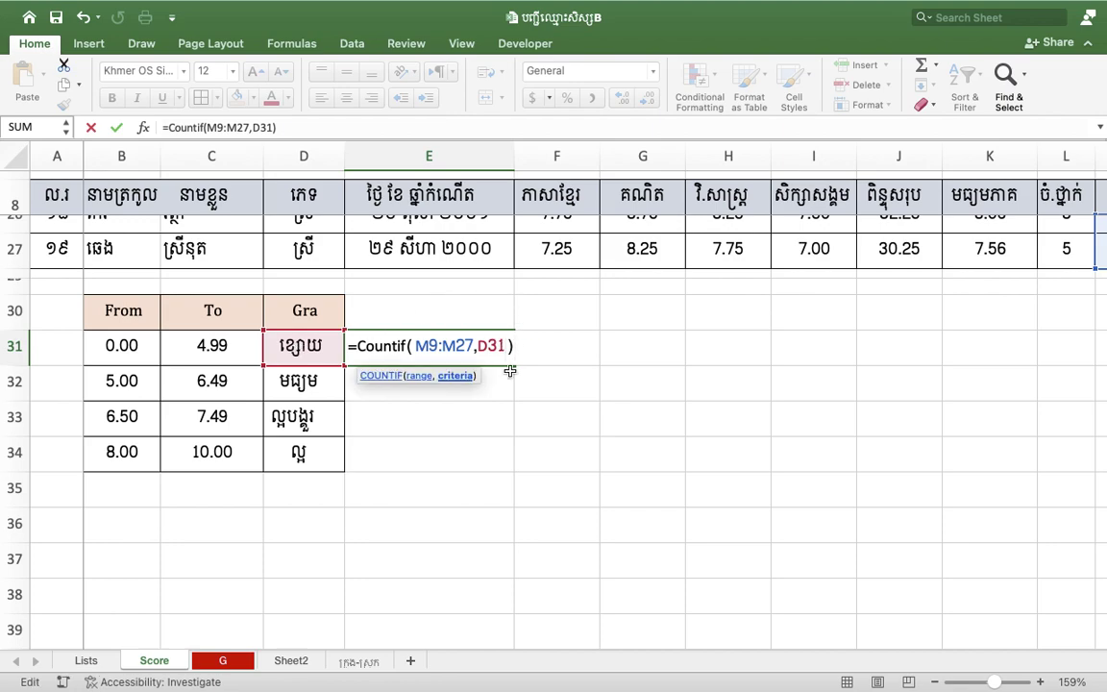
pyautogui.press('BackSpace')
pyautogui.press('BackSpace')
pyautogui.press('BackSpace')
pyautogui.press('BackSpace')
pyautogui.write('""')
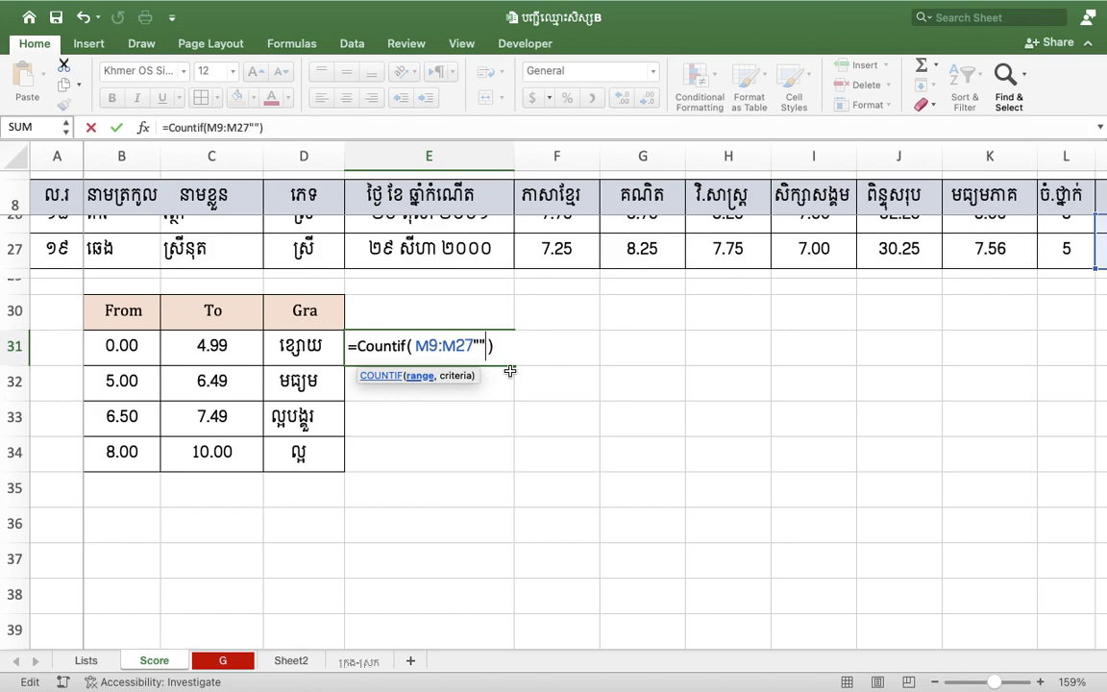
pyautogui.press('BackSpace')
pyautogui.press('BackSpace')
pyautogui.write(',""')
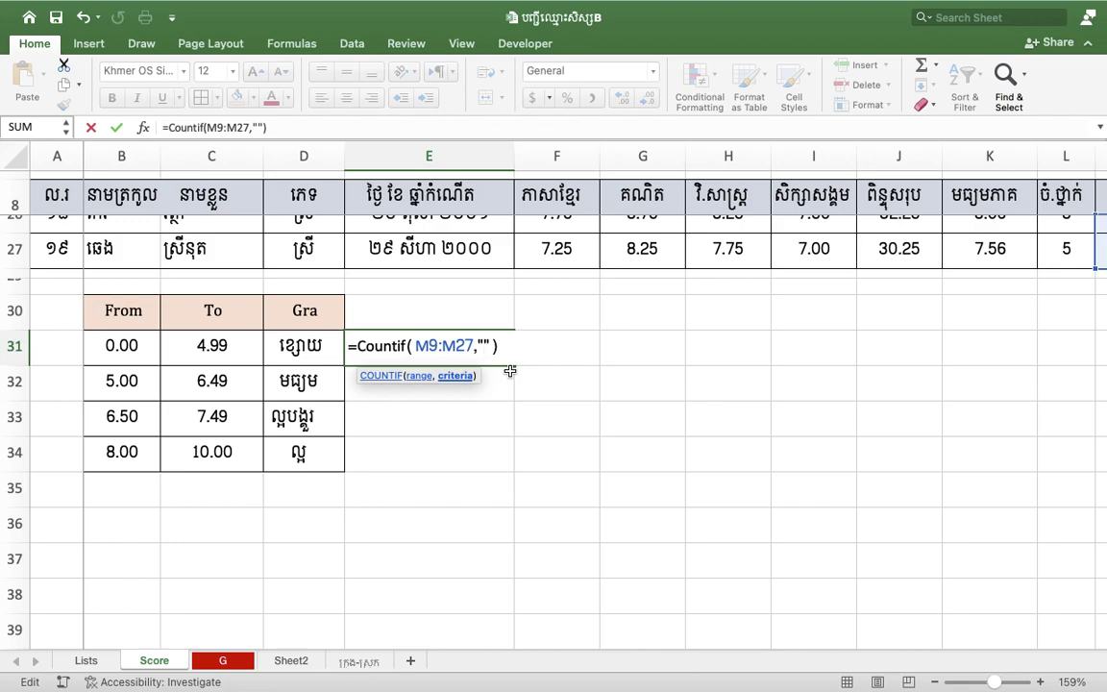
pyautogui.write('ខ្សោយ')
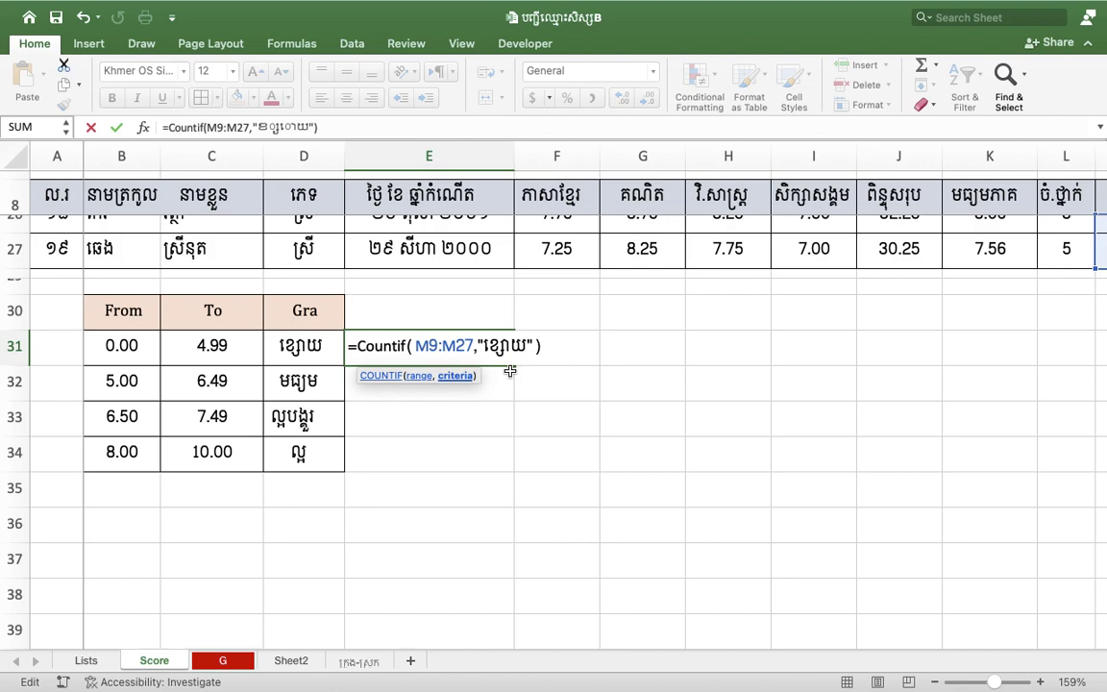
# Step: Change the COUNTIF criterion in E31 from literal text back to the cell reference D31
pyautogui.moveTo(530, 346); pyautogui.dragTo(480, 339)
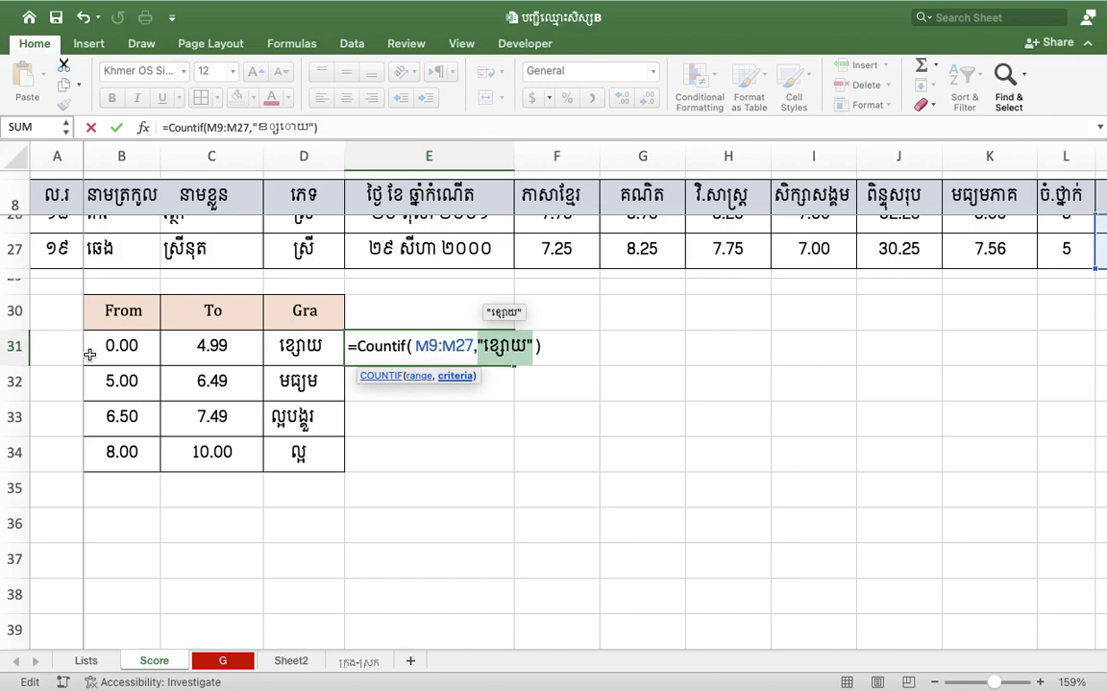
pyautogui.write('ឌ១')
pyautogui.press('BackSpace')
pyautogui.press('BackSpace')
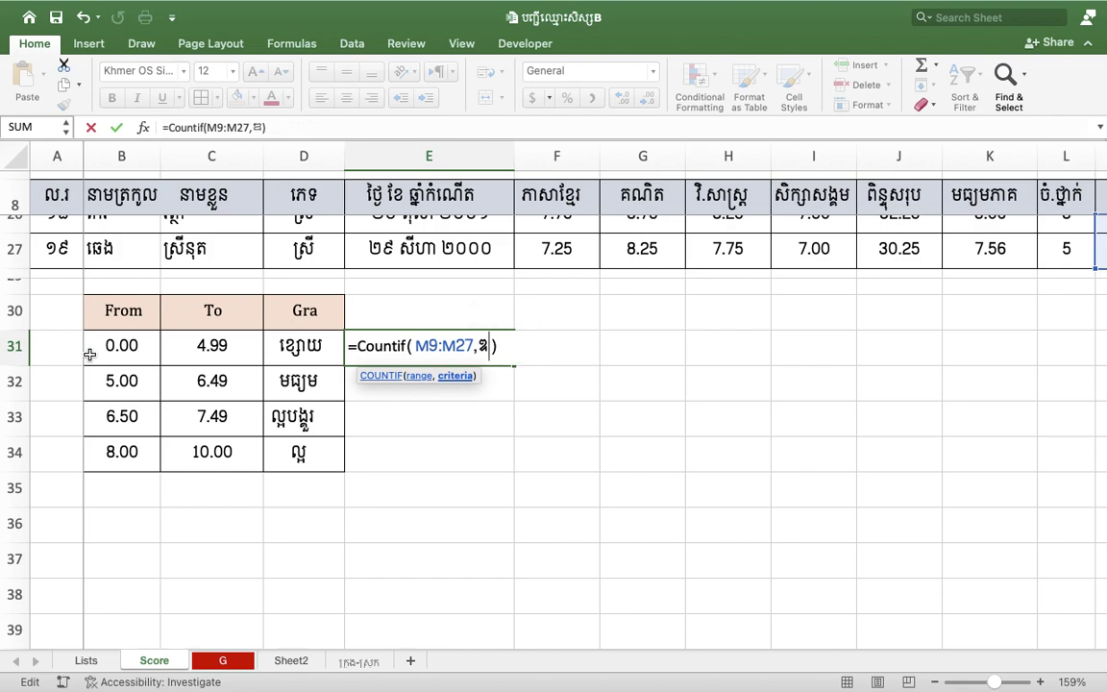
pyautogui.write('D31')
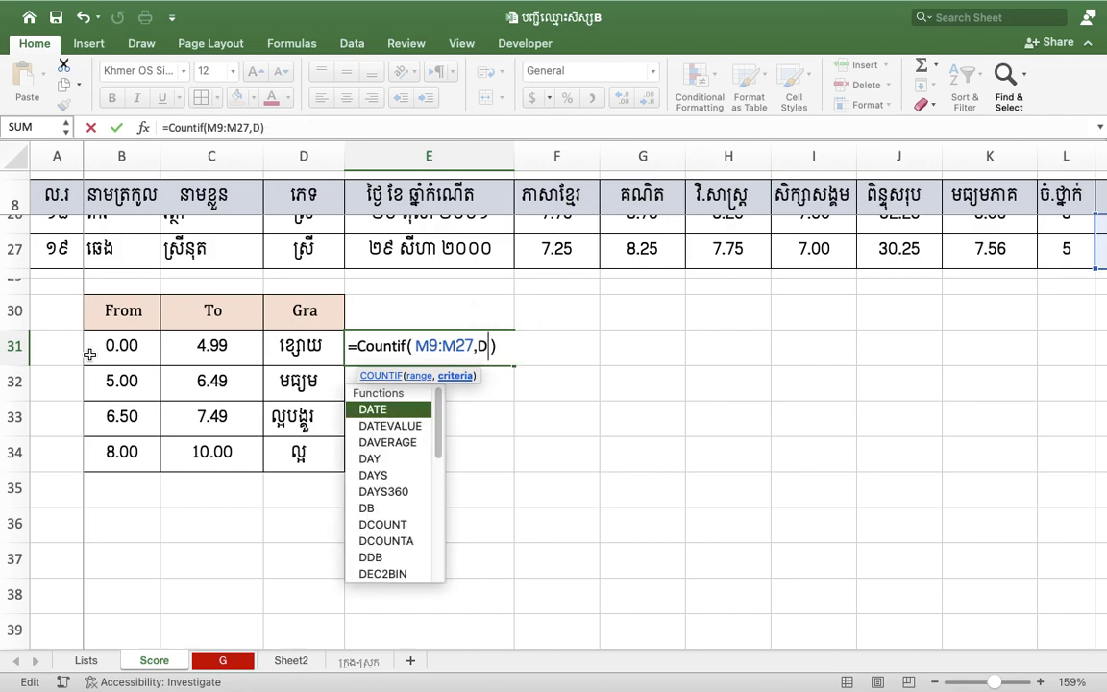
# Step: Make the counted range absolute as $M$9:$M$27 and commit the COUNTIF formula in E31
pyautogui.moveTo(416, 346); pyautogui.dragTo(465, 352)
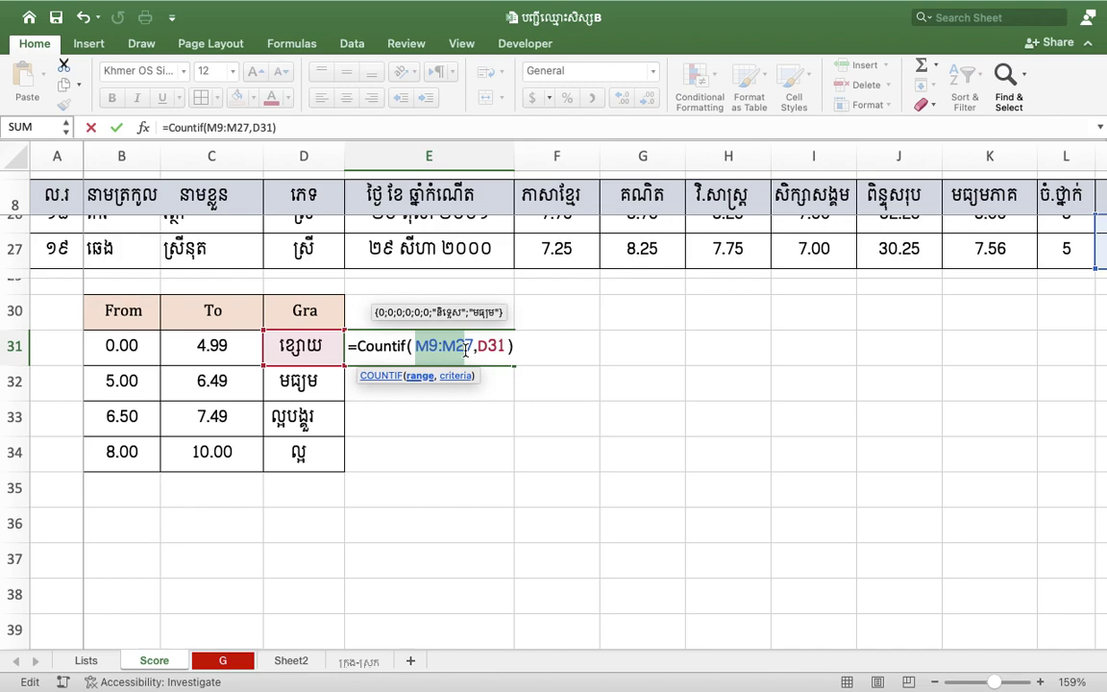
pyautogui.press('F4')
pyautogui.press('Return')
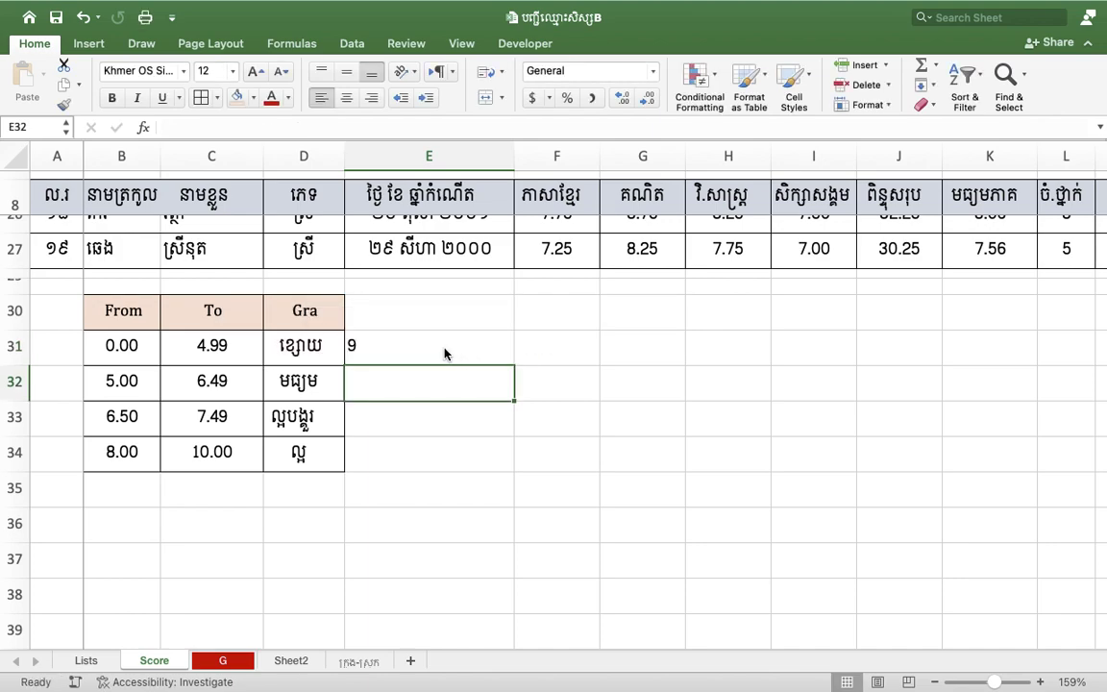
# Step: Fill the COUNTIF formula from E31 down to E34 and center the counts
pyautogui.click(445, 354)
pyautogui.moveTo(515, 365); pyautogui.dragTo(518, 474)
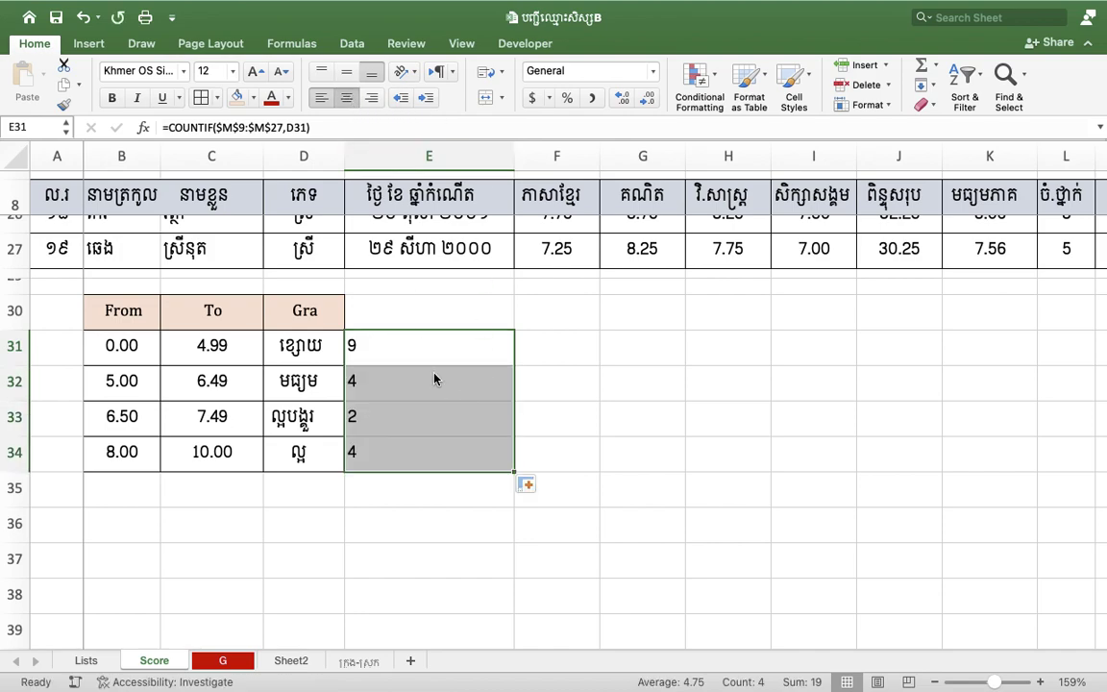
pyautogui.press('super+e')
# Step: Total the grade counts in E35 with =SUM(E31:E34), and check the resulting formula
pyautogui.click(439, 495)
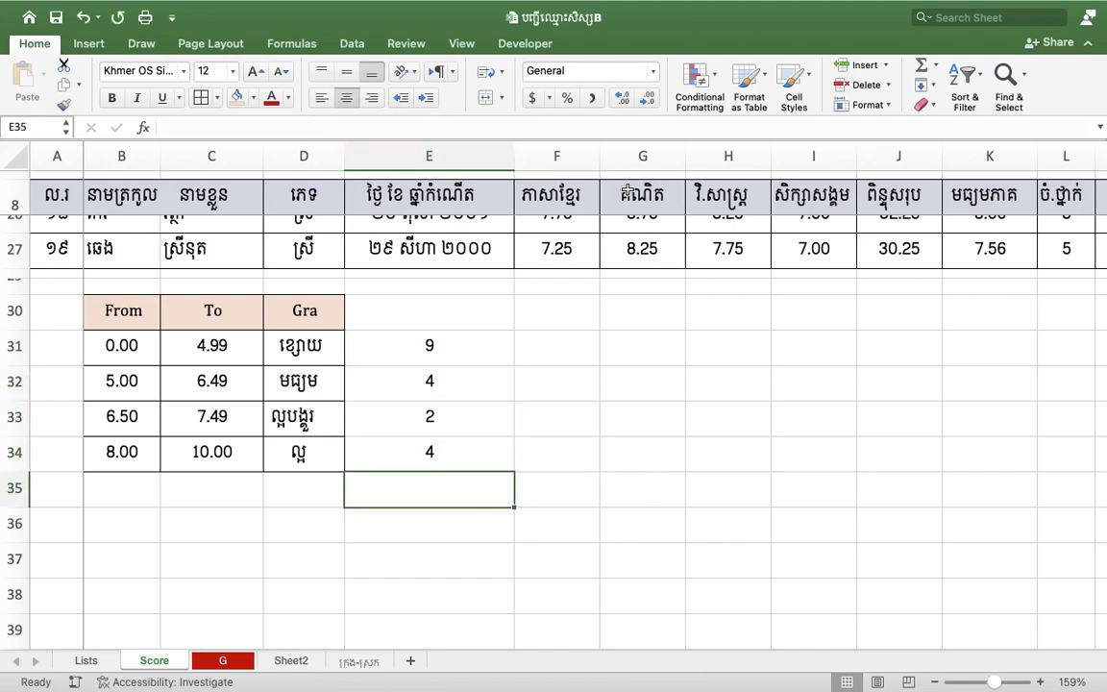
pyautogui.click(921, 65)
pyautogui.press('Return')
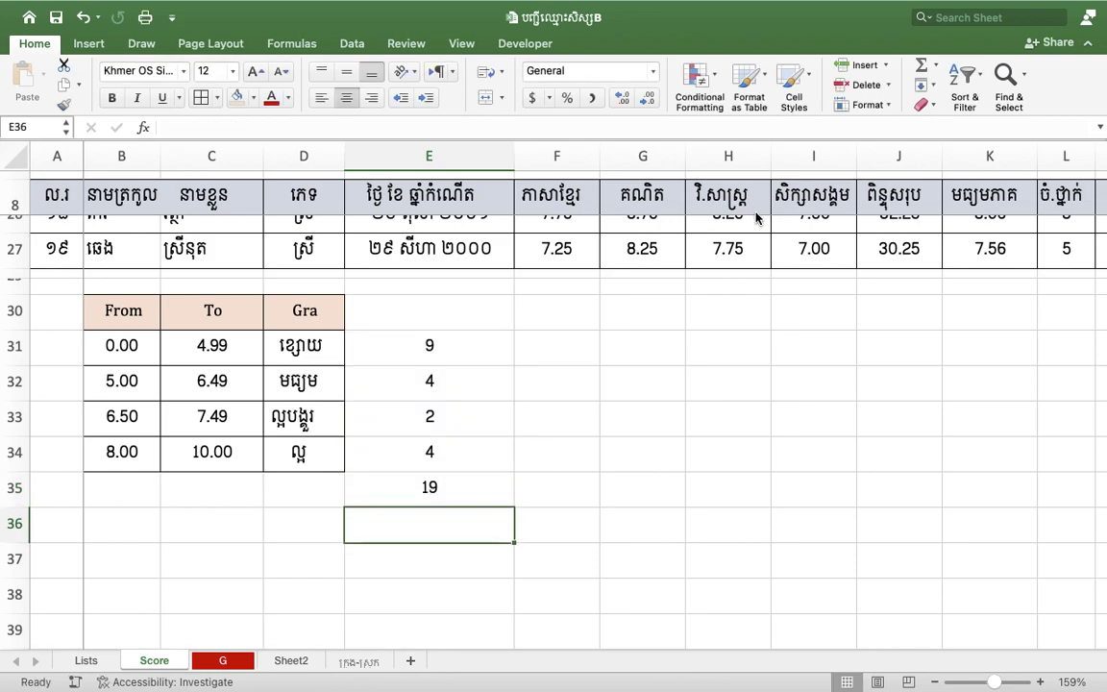
pyautogui.click(463, 486)
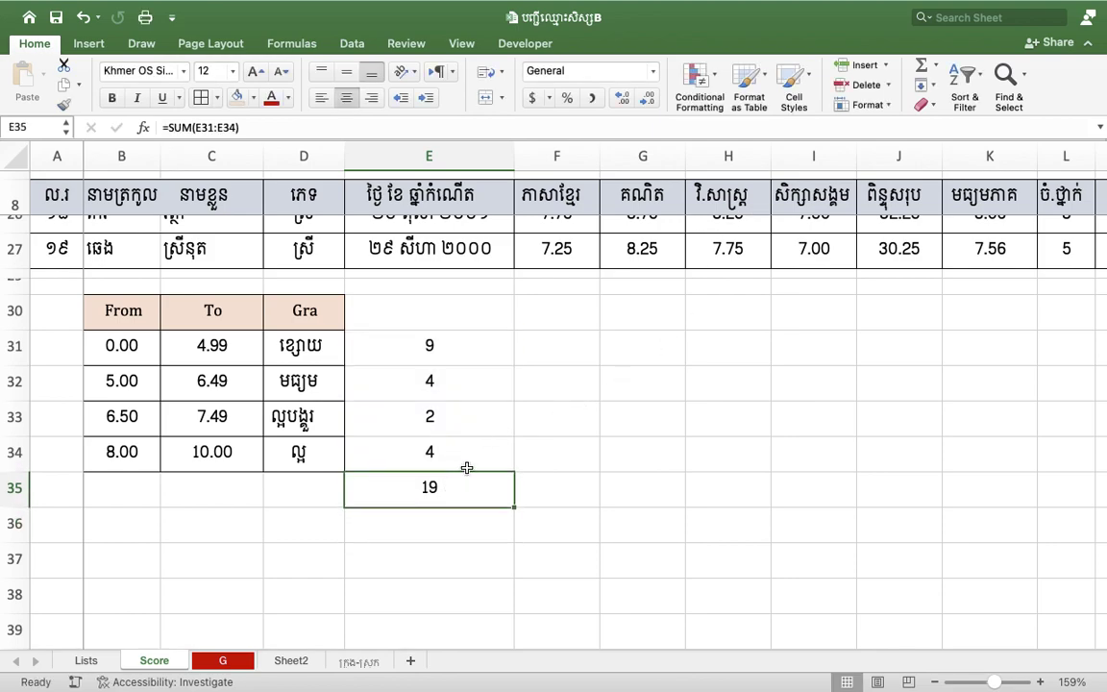
# Step: Apply the custom number format មានចំនួន 00 នាក់ to the grade counts in E31:E34
pyautogui.moveTo(470, 349); pyautogui.dragTo(466, 466)
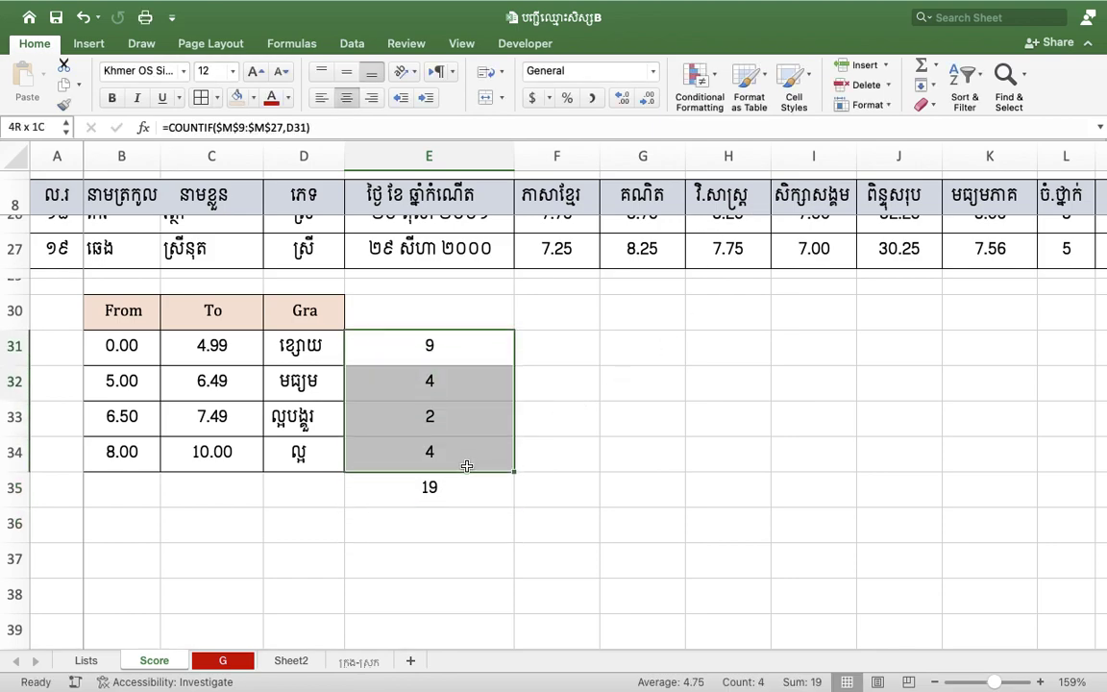
pyautogui.click(653, 71)
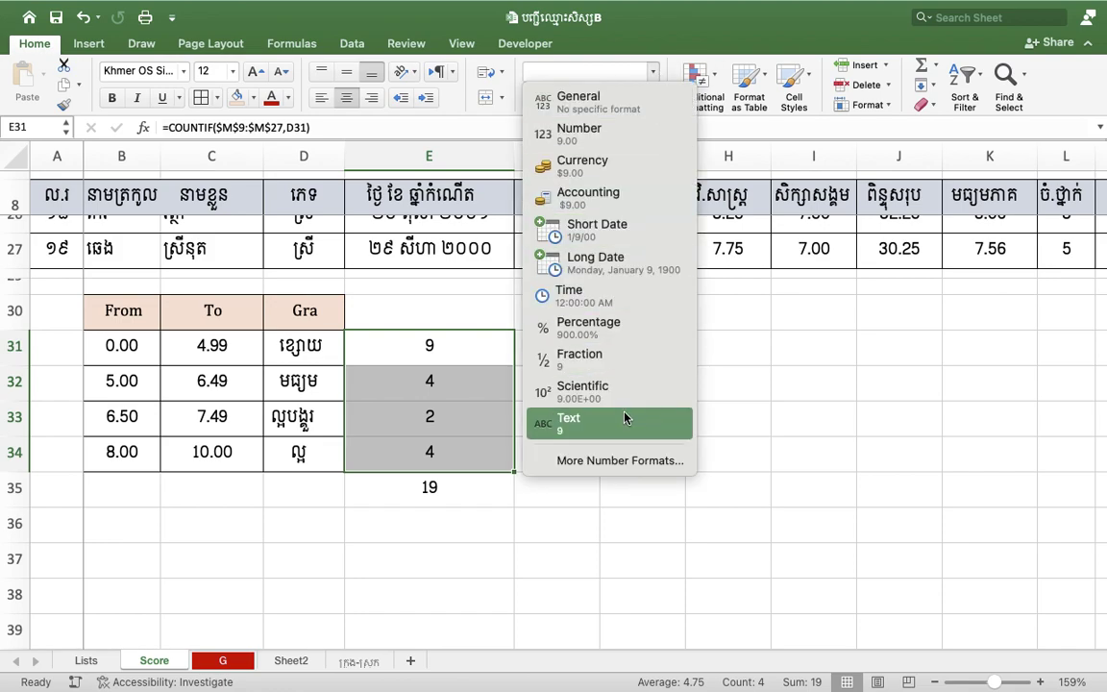
pyautogui.click(620, 460)
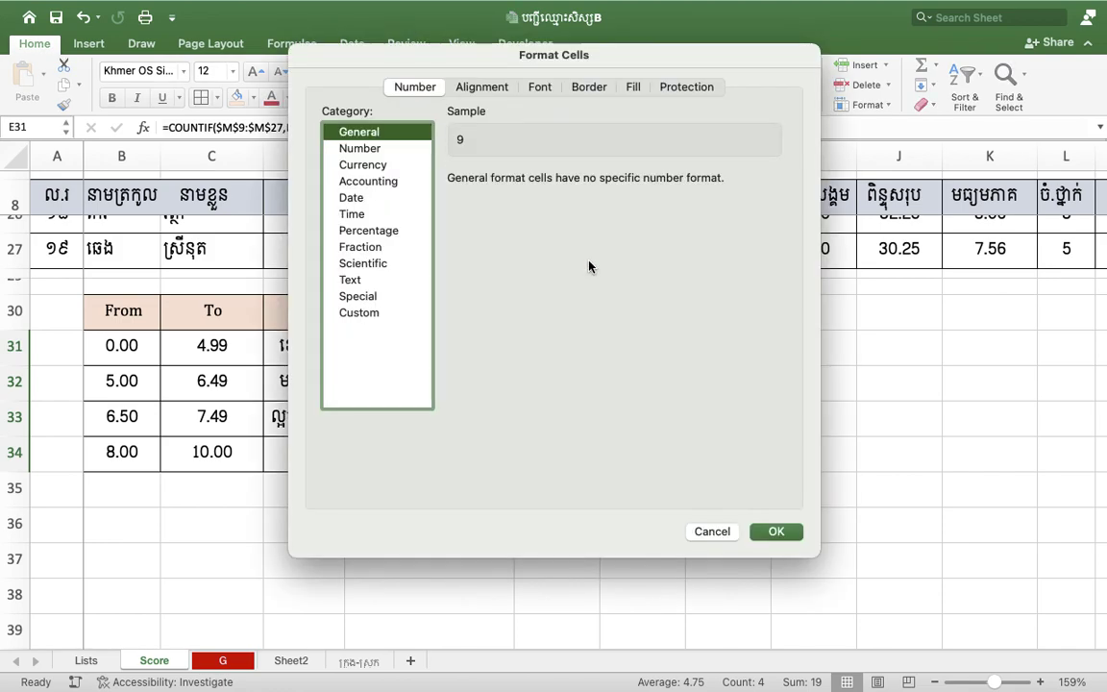
pyautogui.click(365, 312)
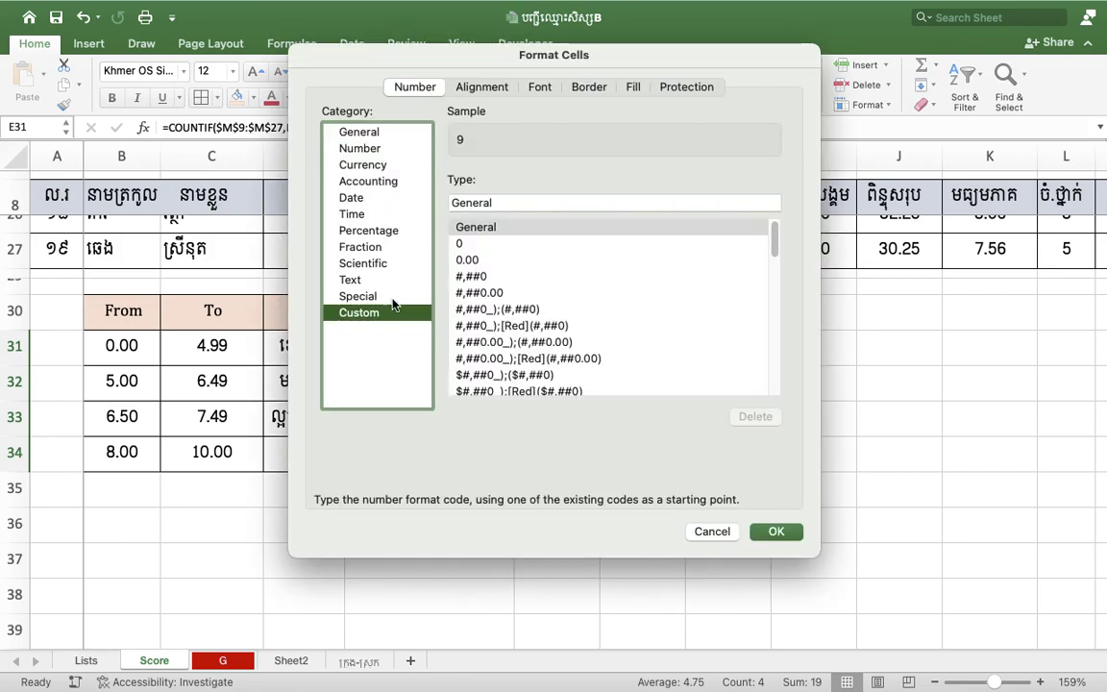
pyautogui.doubleClick(522, 203)
pyautogui.press('BackSpace')
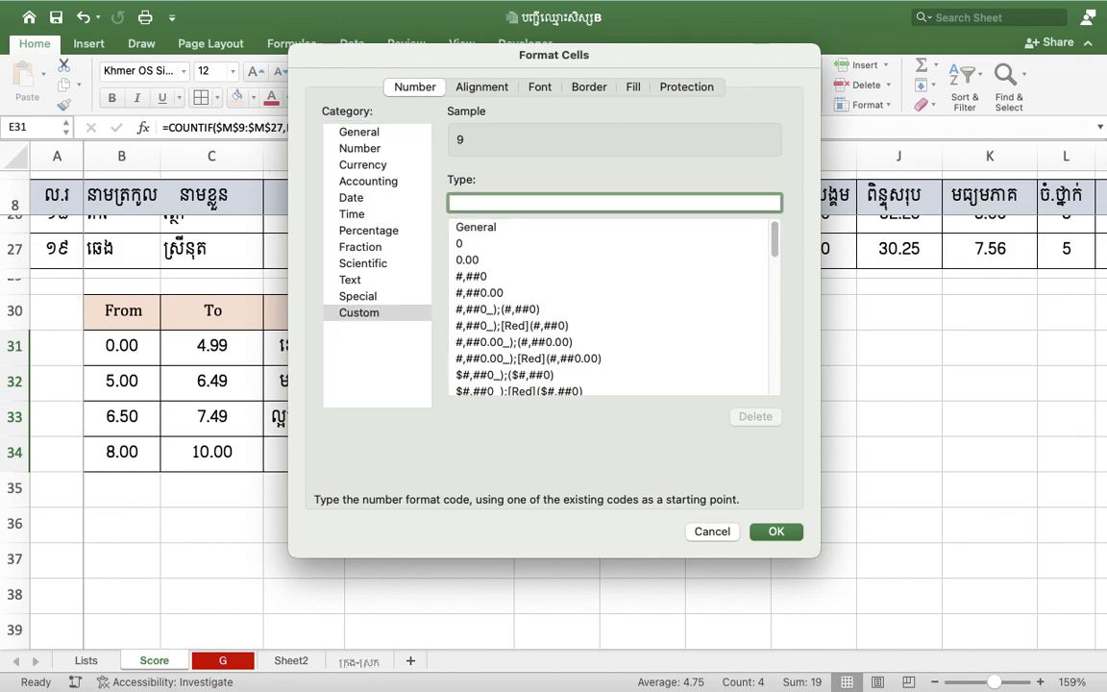
pyautogui.write('kj')
pyautogui.press('BackSpace')
pyautogui.press('BackSpace')
pyautogui.write('មានចំនួន')
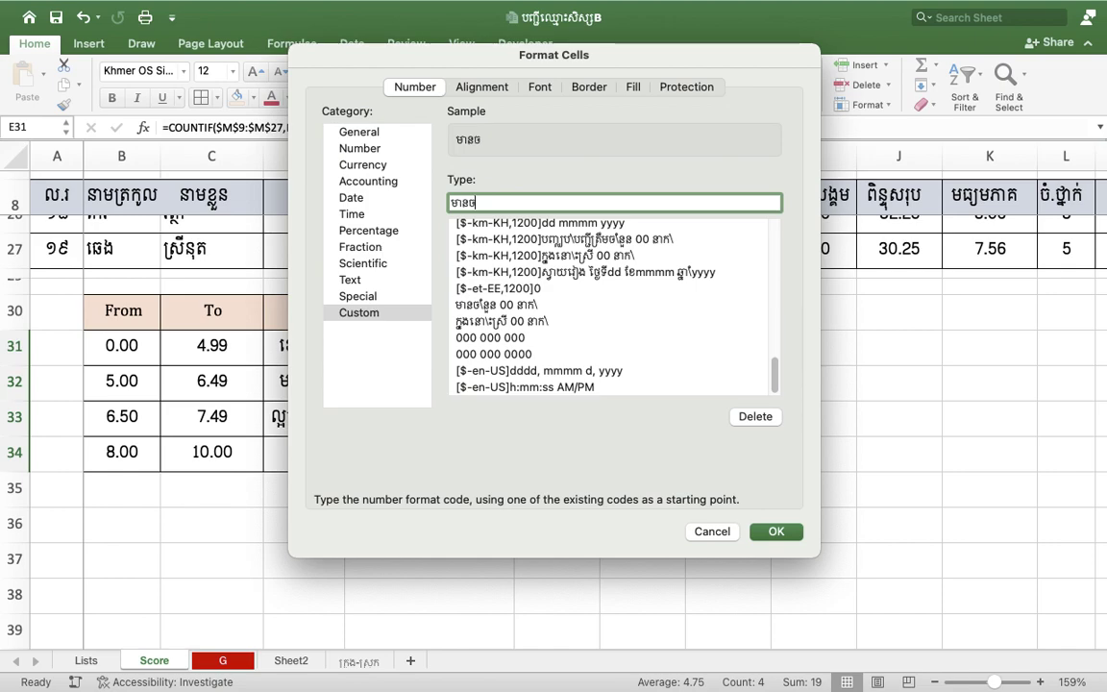
pyautogui.write(' 00')
pyautogui.write(' នាក់')
pyautogui.press('BackSpace')
pyautogui.press('BackSpace')
pyautogui.press('BackSpace')
pyautogui.press('BackSpace')
pyautogui.press('BackSpace')
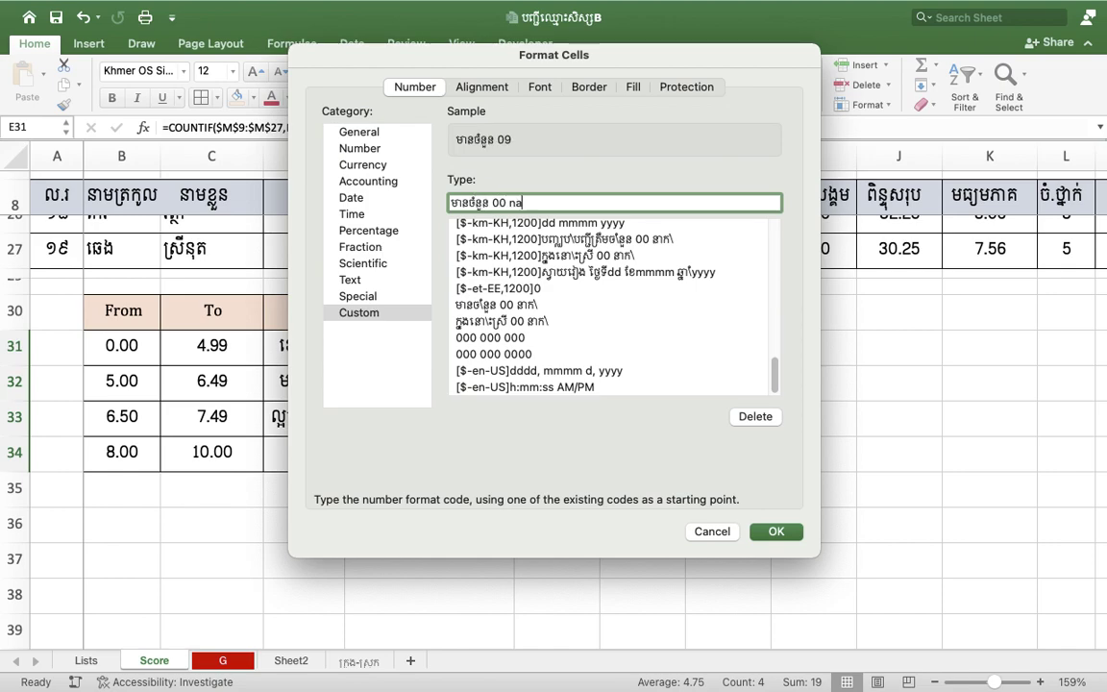
pyautogui.write('នាក់')
pyautogui.press('Return')
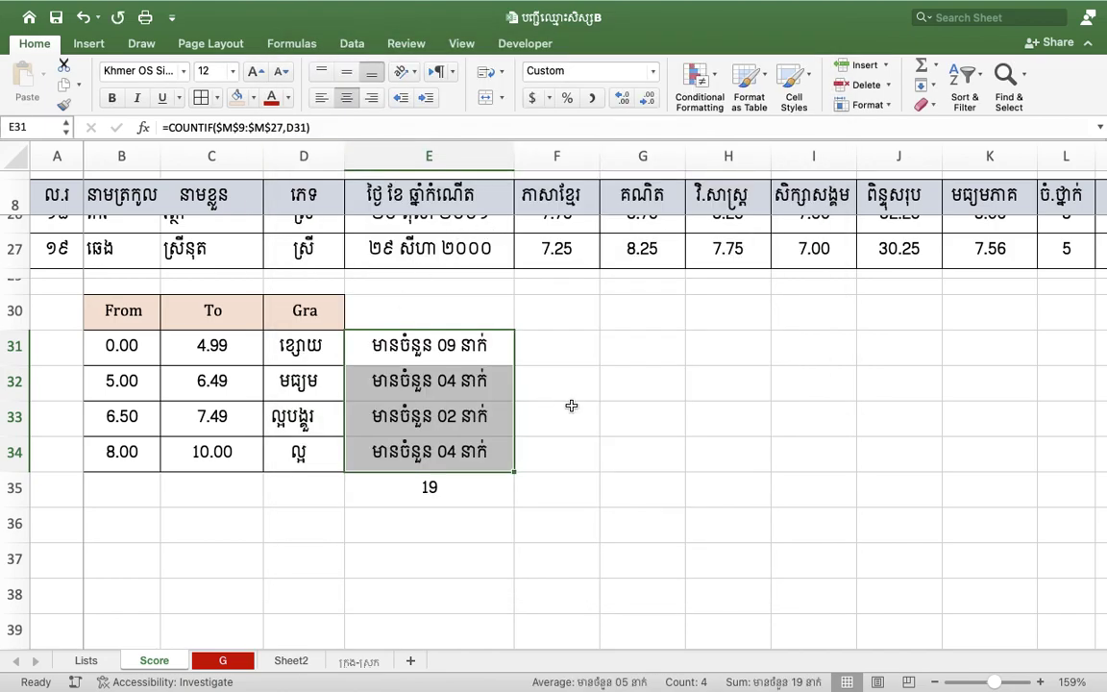
pyautogui.click(503, 460)
pyautogui.click(452, 492)
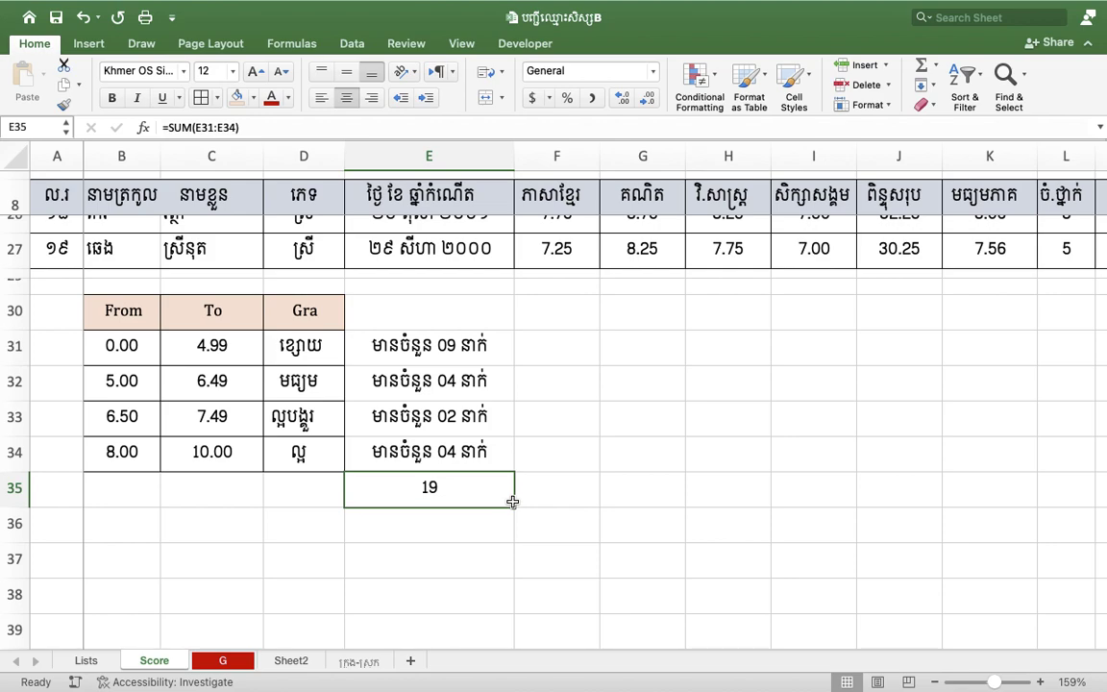
pyautogui.click(573, 347)
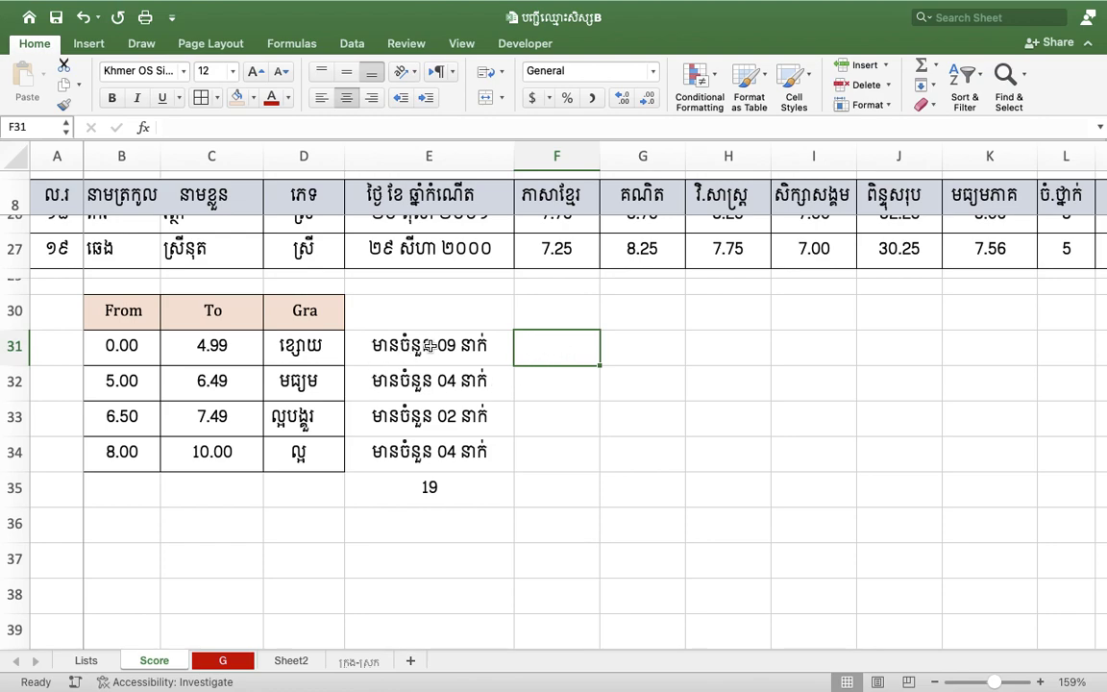
# Step: Try left alignment on the formatted counts in E31:E34 and return them to centered
pyautogui.moveTo(423, 347); pyautogui.dragTo(416, 444)
pyautogui.click(322, 97)
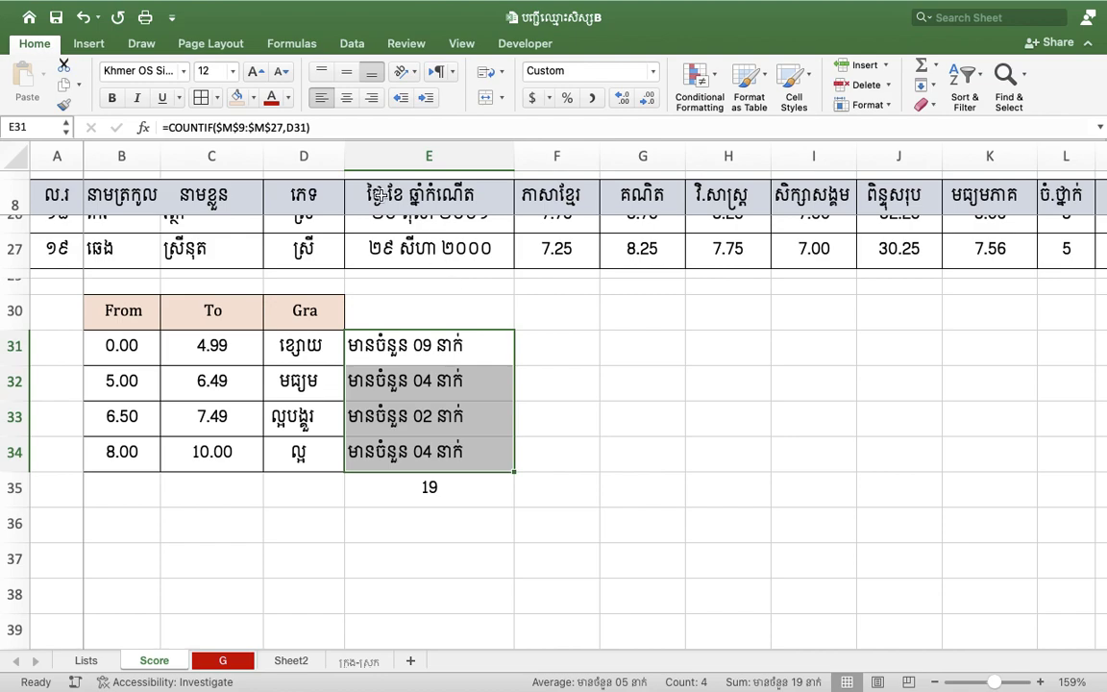
pyautogui.click(346, 97)
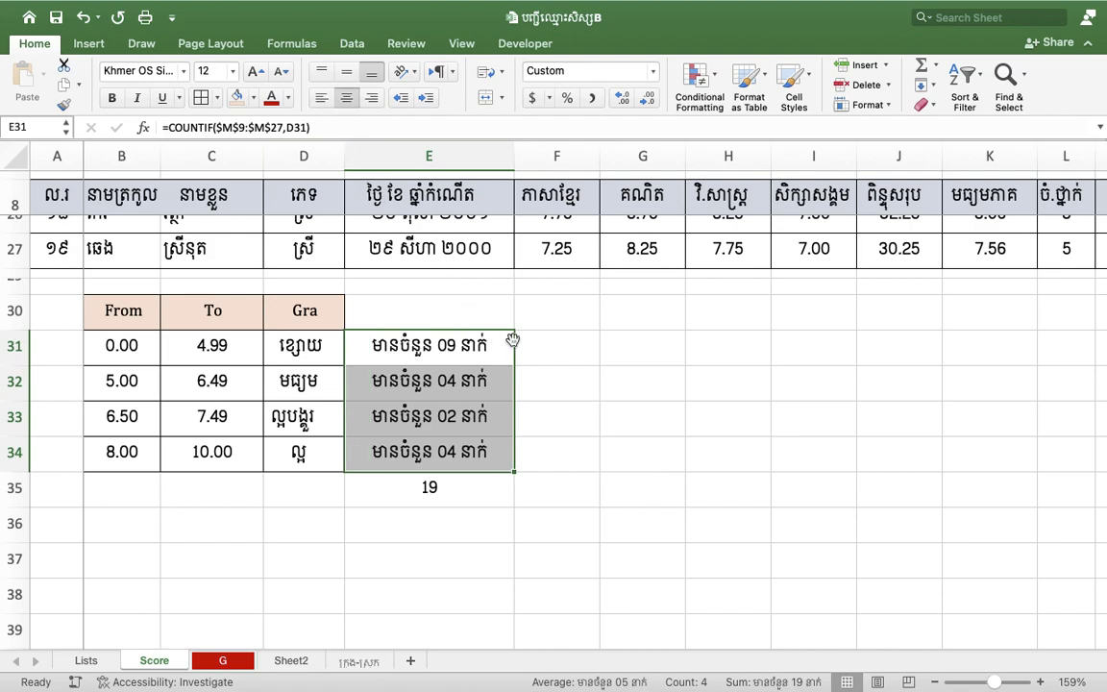
pyautogui.click(352, 344)
pyautogui.press('Left')
pyautogui.press('Right')
pyautogui.press('Down')
pyautogui.press('Up')
pyautogui.click(559, 344)
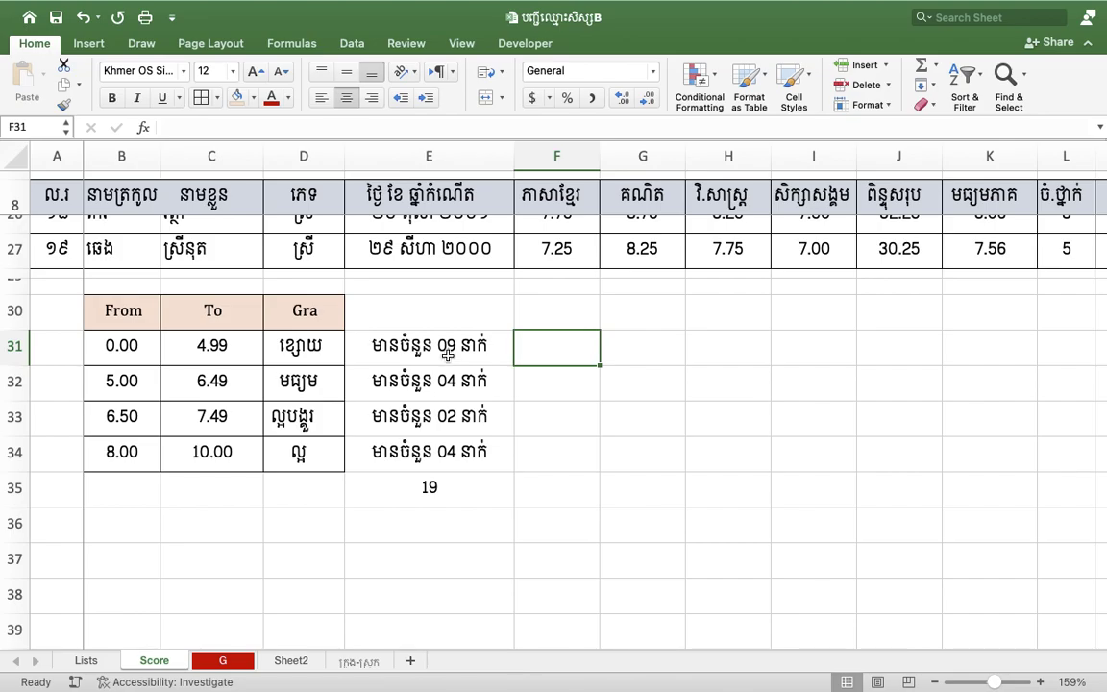
# Step: Review the gender column across the student rows 9 to 27 and compare it with the grade counts beneath the list
pyautogui.scroll(-5, 451, 343)
pyautogui.scroll(10, 449, 397)
pyautogui.scroll(1, 452, 394)
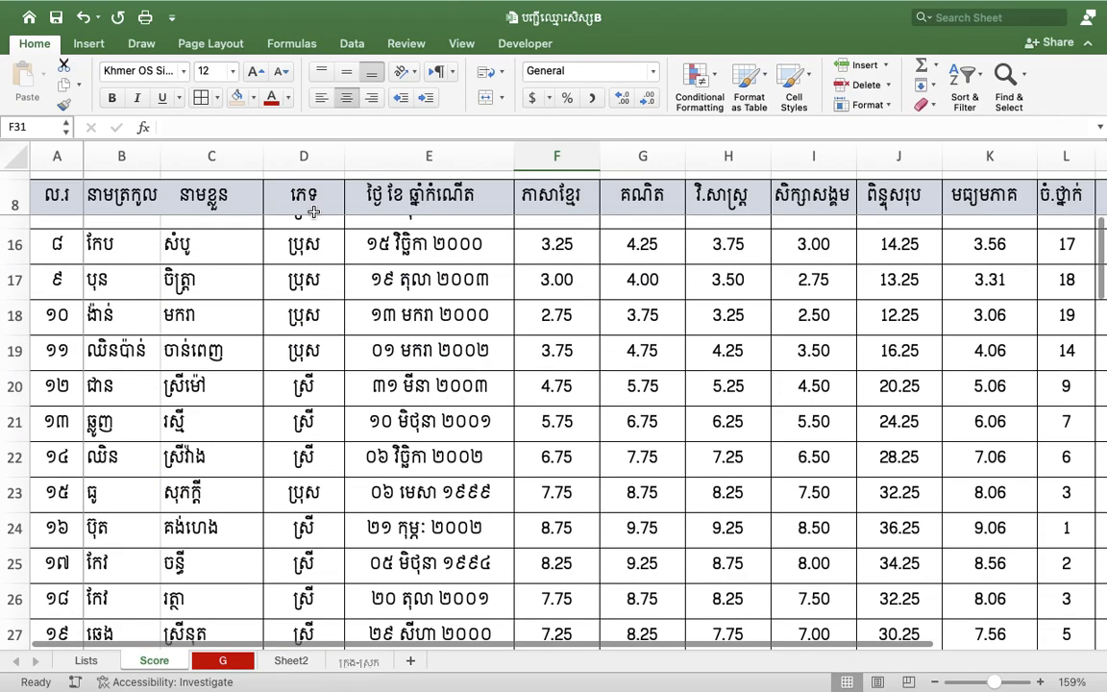
pyautogui.scroll(3, 279, 231)
pyautogui.scroll(4, 310, 235)
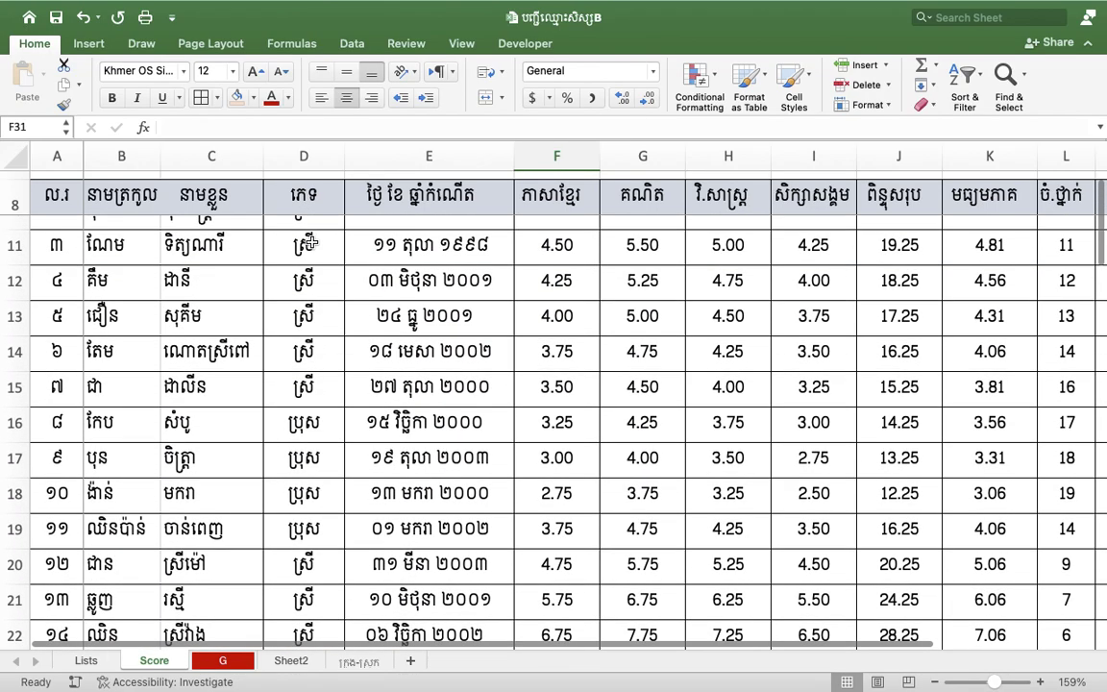
pyautogui.scroll(-1, 305, 219)
pyautogui.scroll(1, 250, 231)
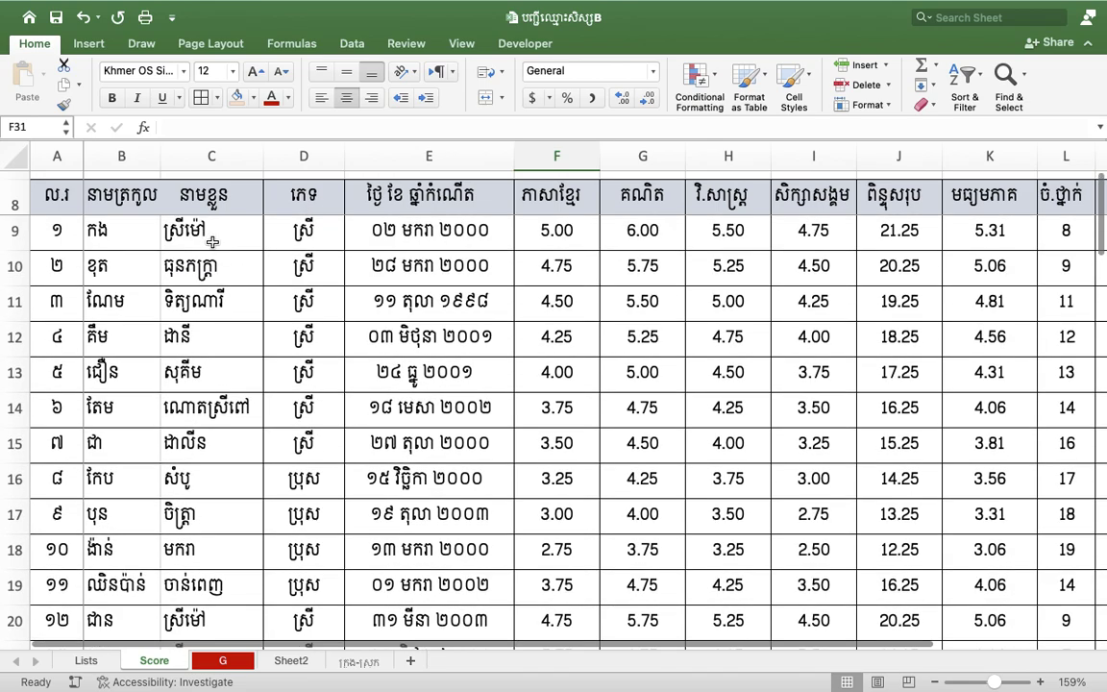
pyautogui.scroll(-5, 200, 254)
pyautogui.scroll(-5, 199, 260)
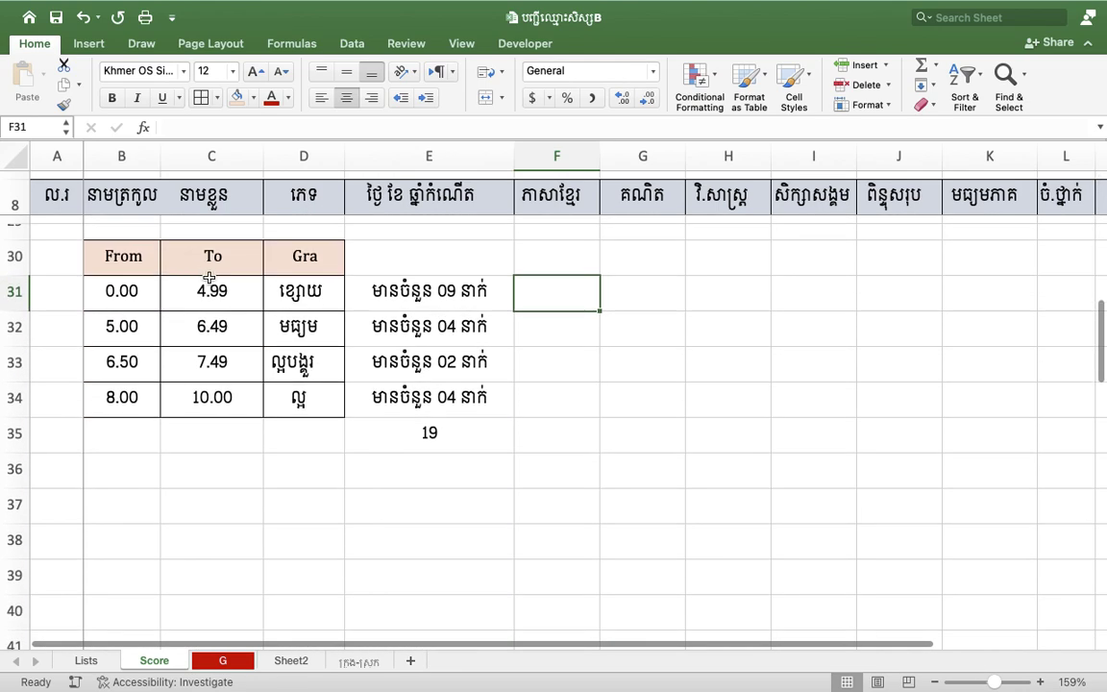
pyautogui.scroll(1, 145, 250)
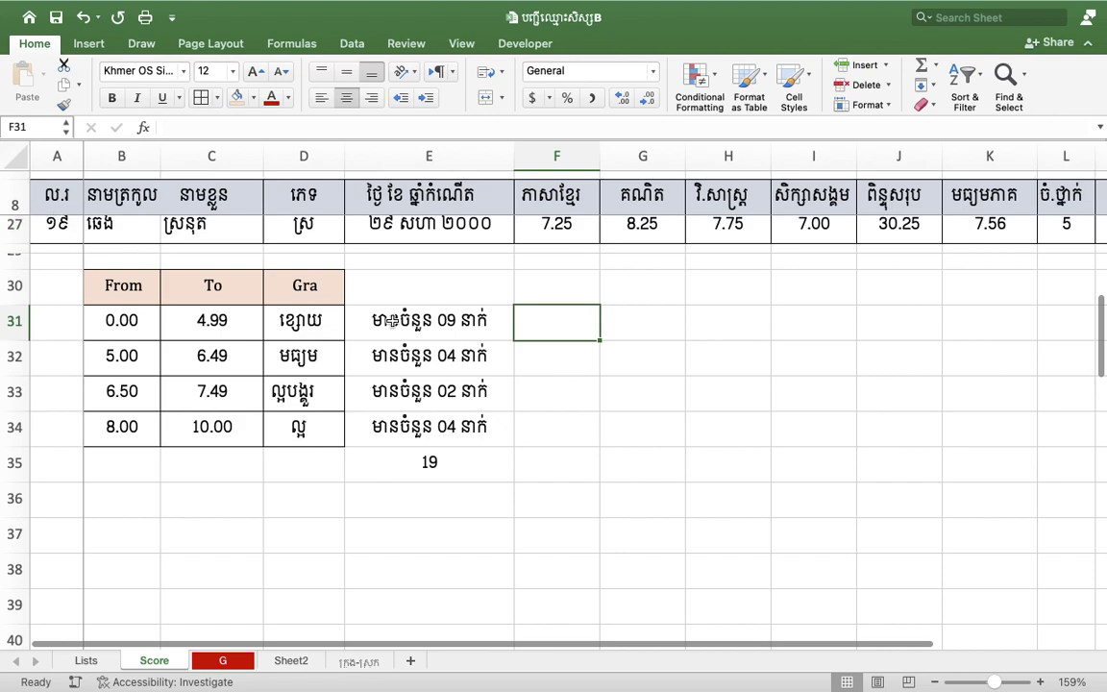
# Step: Copy the COUNTIF formula text from E31 and paste it unchanged into F31
pyautogui.doubleClick(492, 322)
pyautogui.moveTo(493, 322); pyautogui.dragTo(148, 291)
pyautogui.press('super+c')
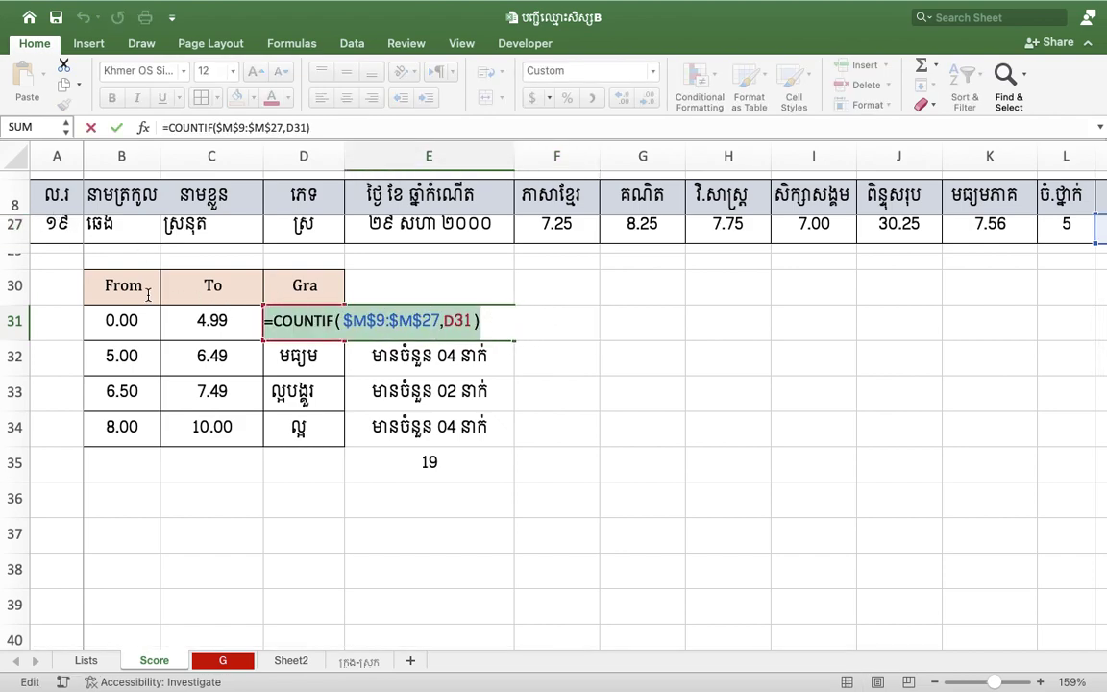
pyautogui.press('Return')
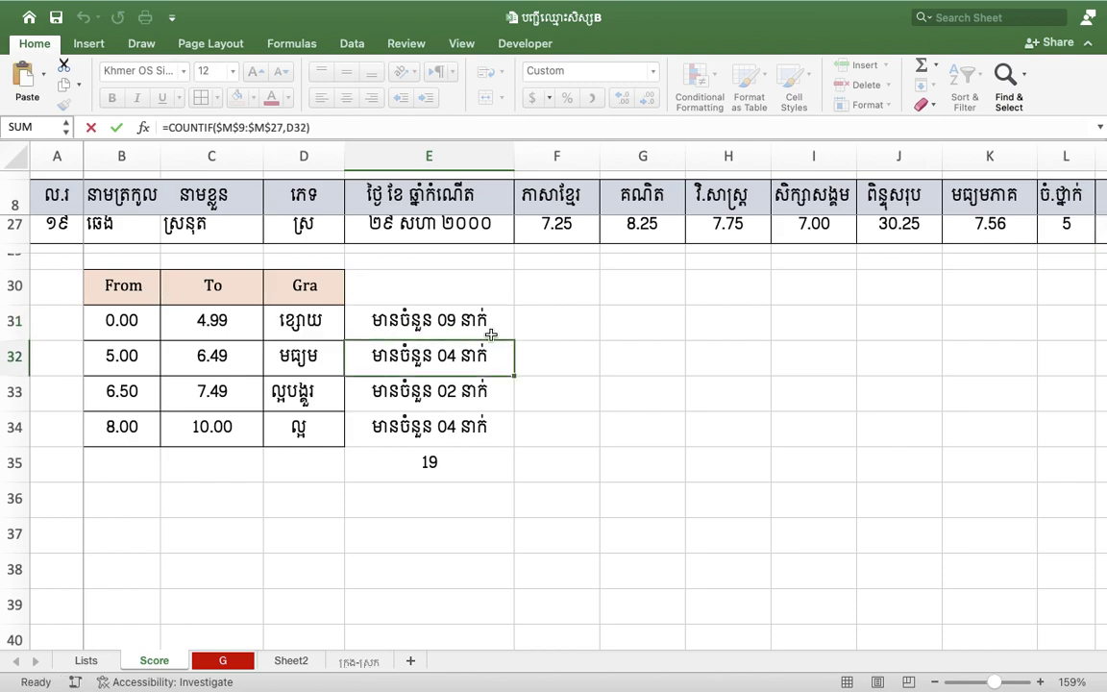
pyautogui.doubleClick(568, 331)
pyautogui.press('super+v')
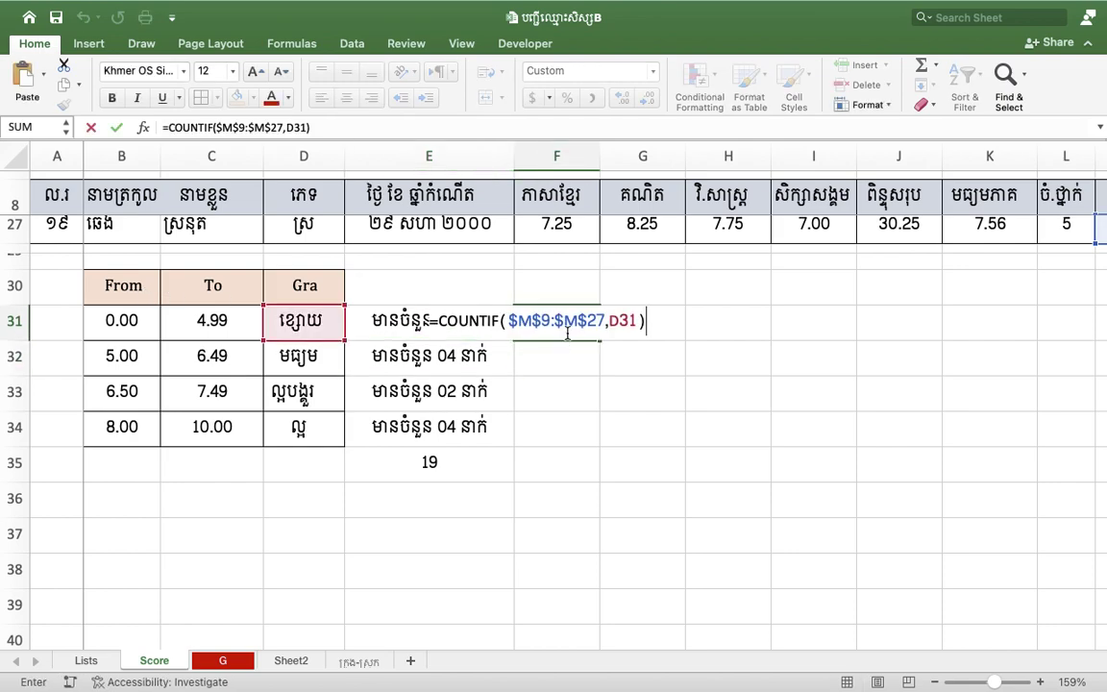
# Step: Change the function in F31's formula from COUNTIF to COUNTIFS
pyautogui.click(500, 321)
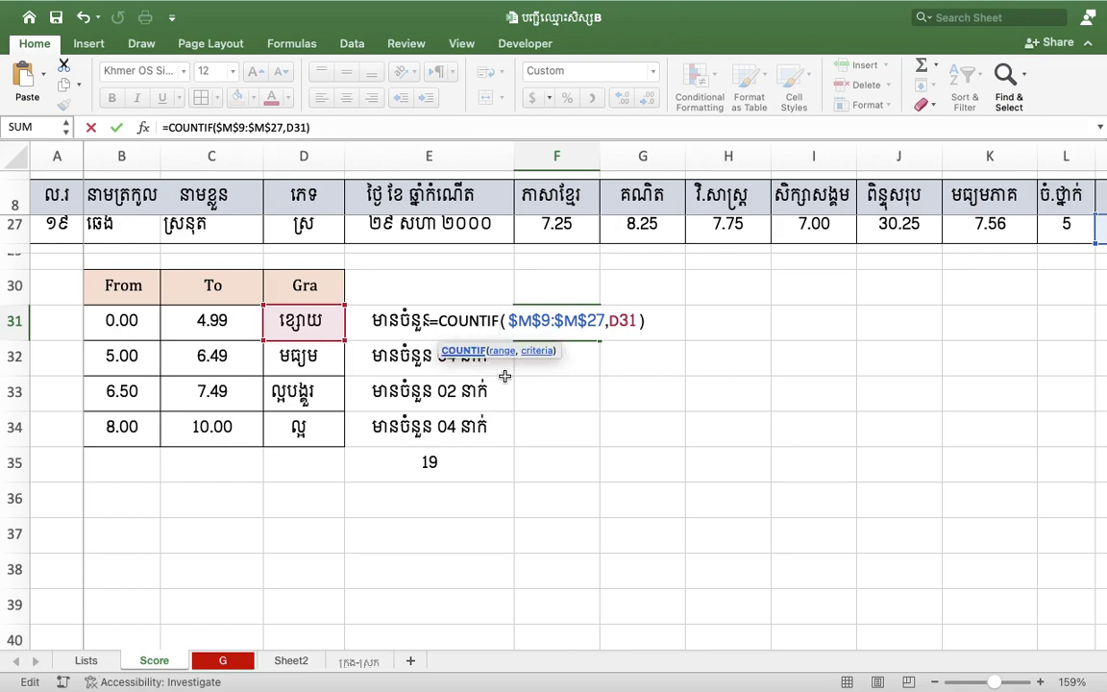
pyautogui.write('ស')
pyautogui.press('BackSpace')
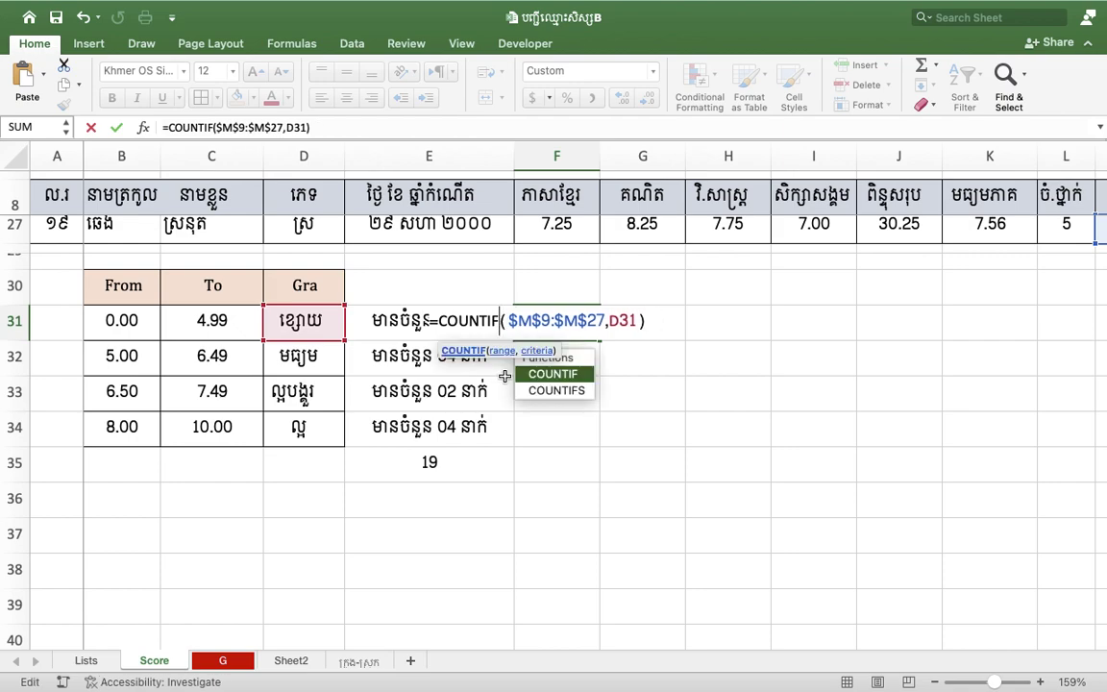
pyautogui.write('s')
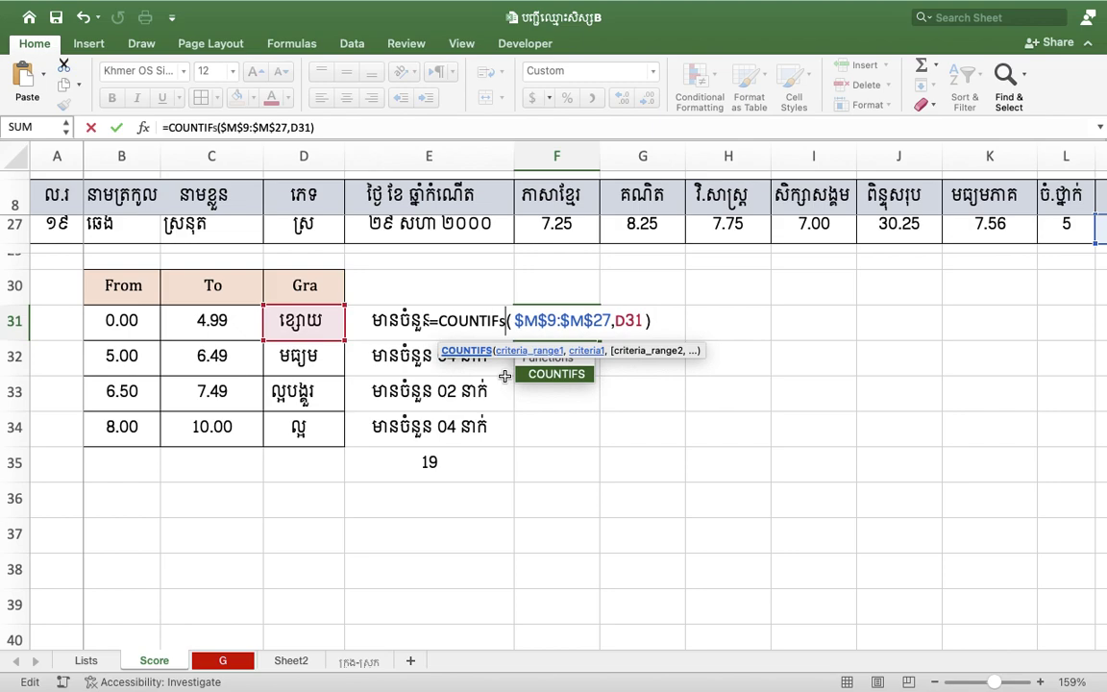
# Step: Add the second criteria pair d9:d27,"ស្រី" to the COUNTIFS formula in F31 to count only female students
pyautogui.click(646, 319)
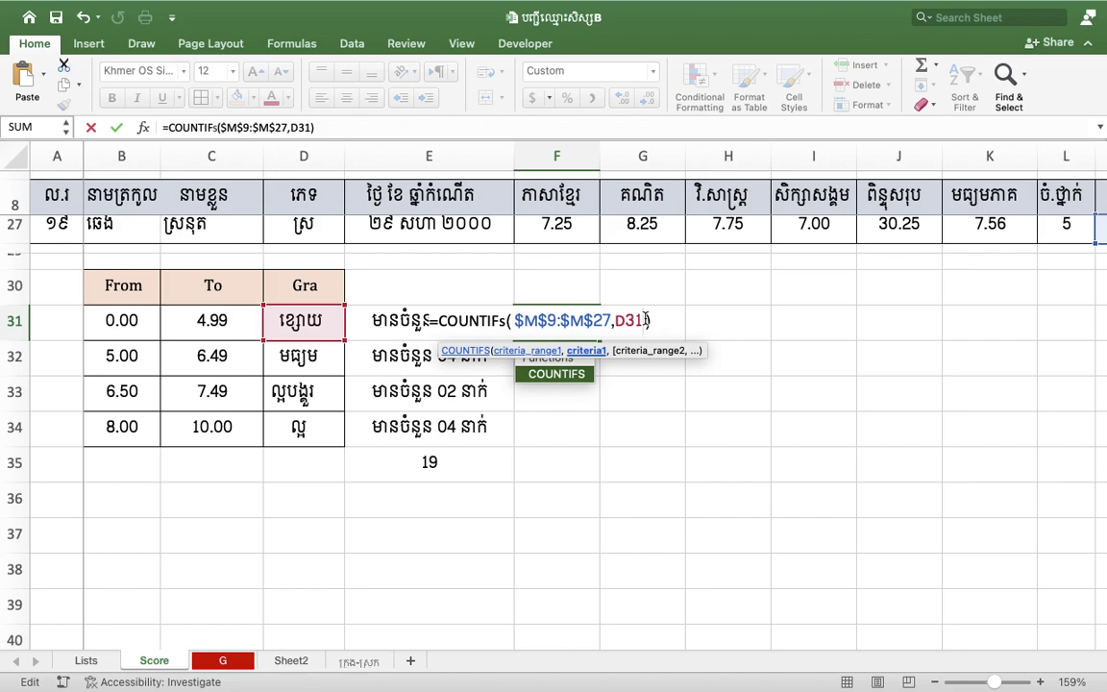
pyautogui.write(',d')
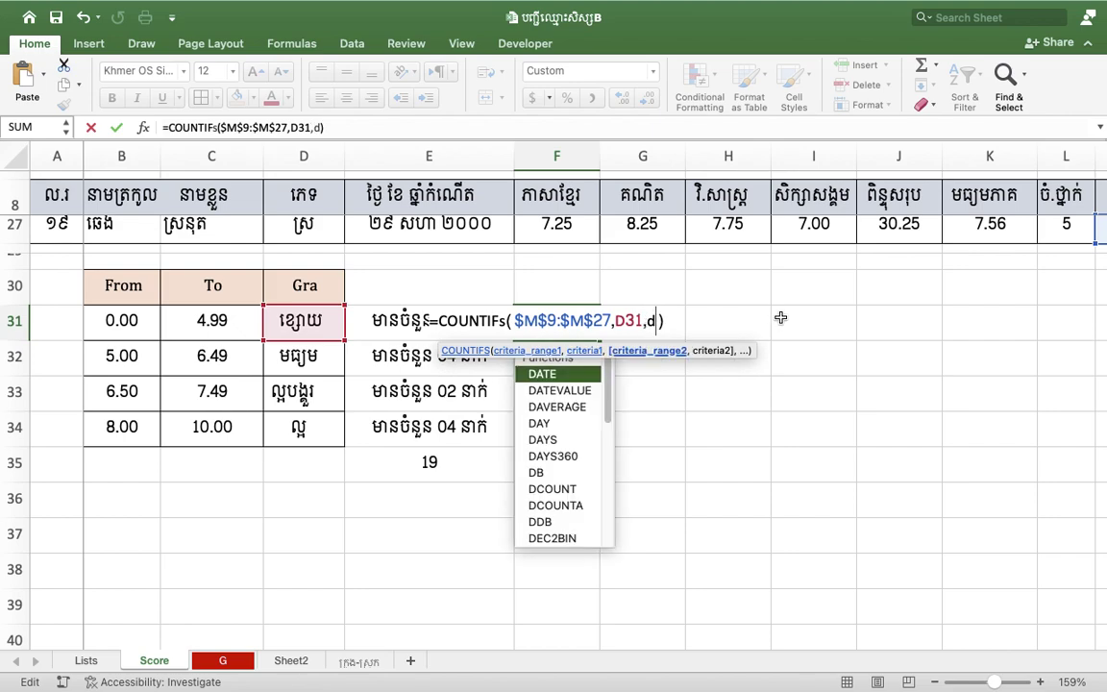
pyautogui.write('9')
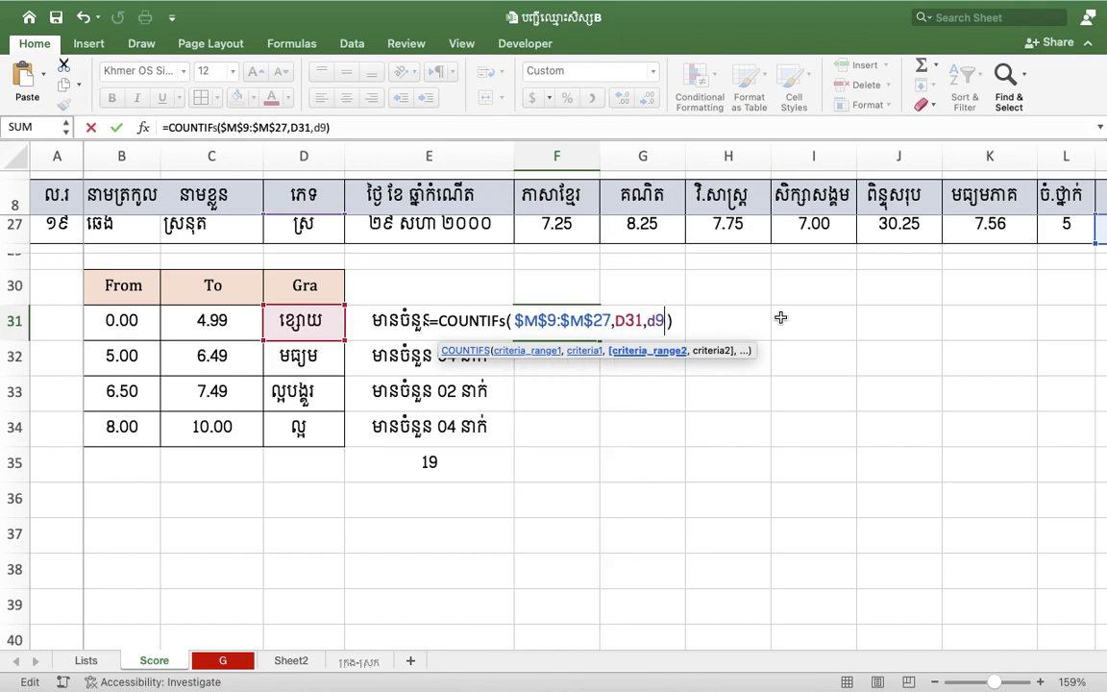
pyautogui.write(':')
pyautogui.write('d27')
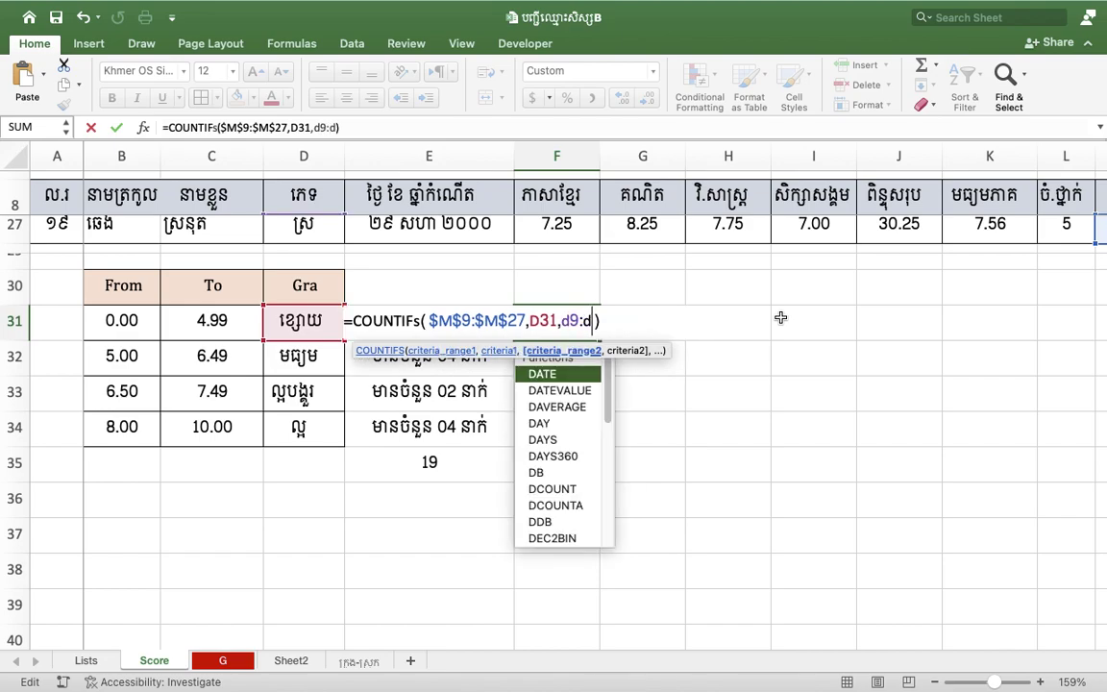
pyautogui.write(',""')
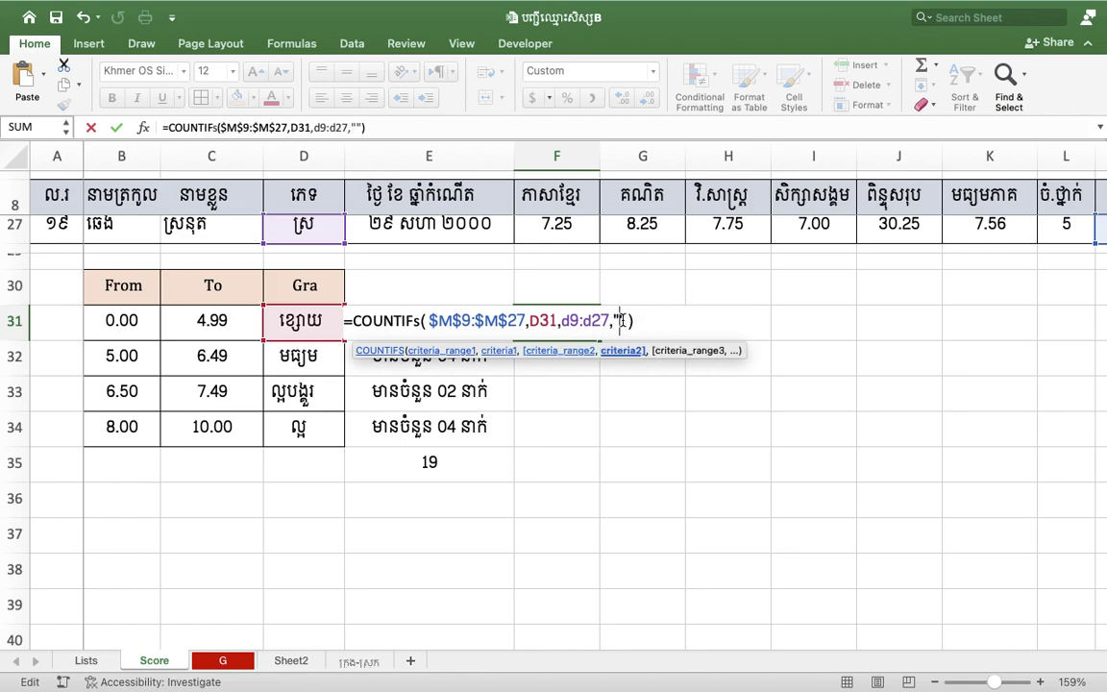
pyautogui.write('ស្រី')
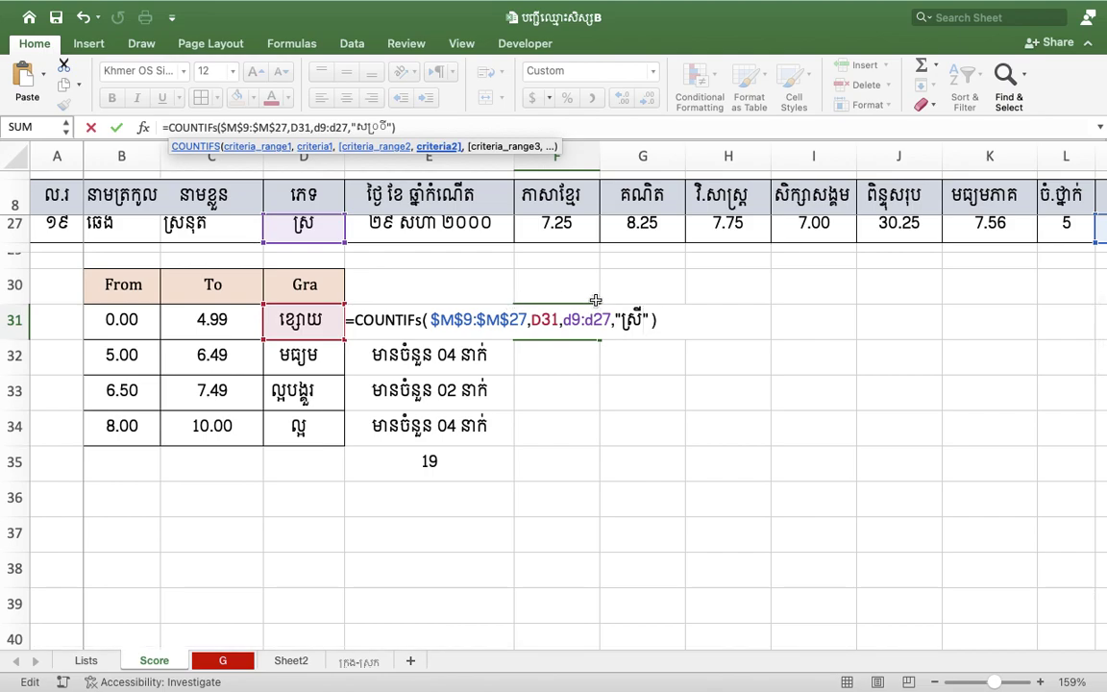
# Step: Make the gender range absolute as $D$9:$D$27 in F31's formula and fill the formula down to F34
pyautogui.moveTo(611, 320); pyautogui.dragTo(567, 320)
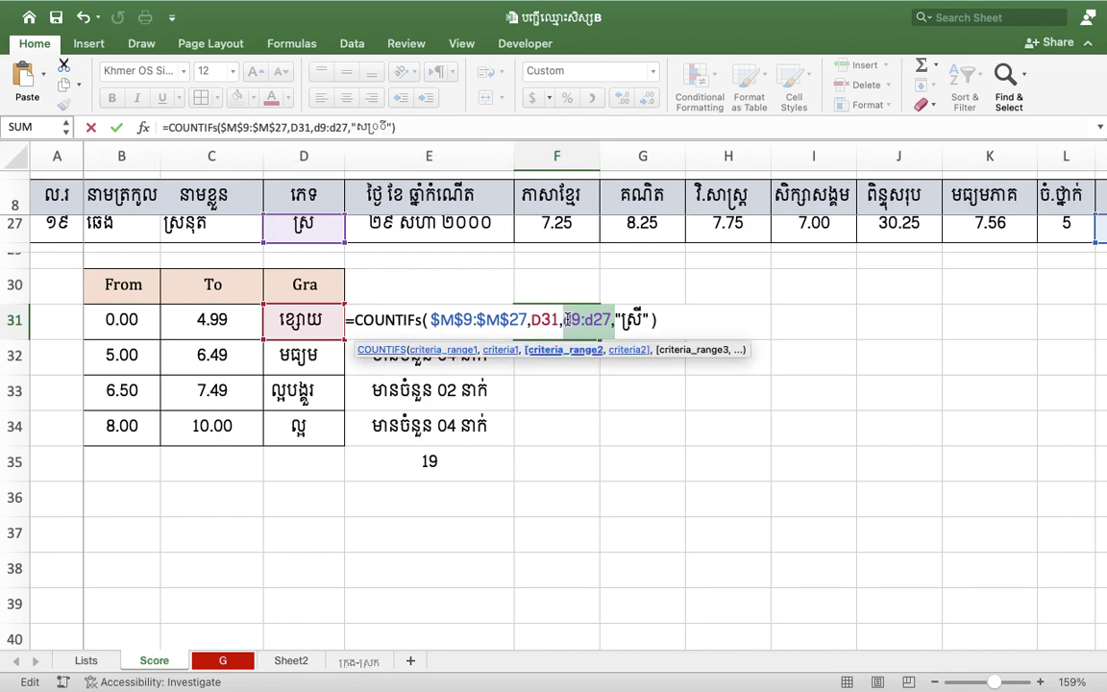
pyautogui.moveTo(565, 320); pyautogui.dragTo(611, 320)
pyautogui.press('F4')
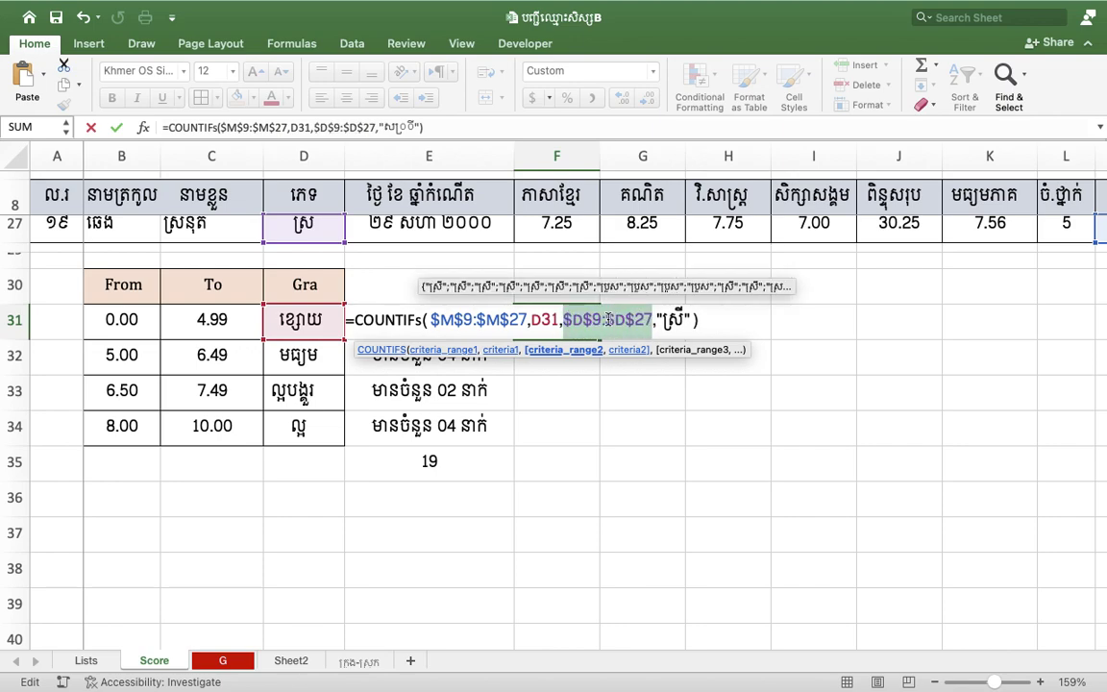
pyautogui.press('Return')
pyautogui.click(567, 317)
pyautogui.moveTo(600, 338); pyautogui.dragTo(493, 434)
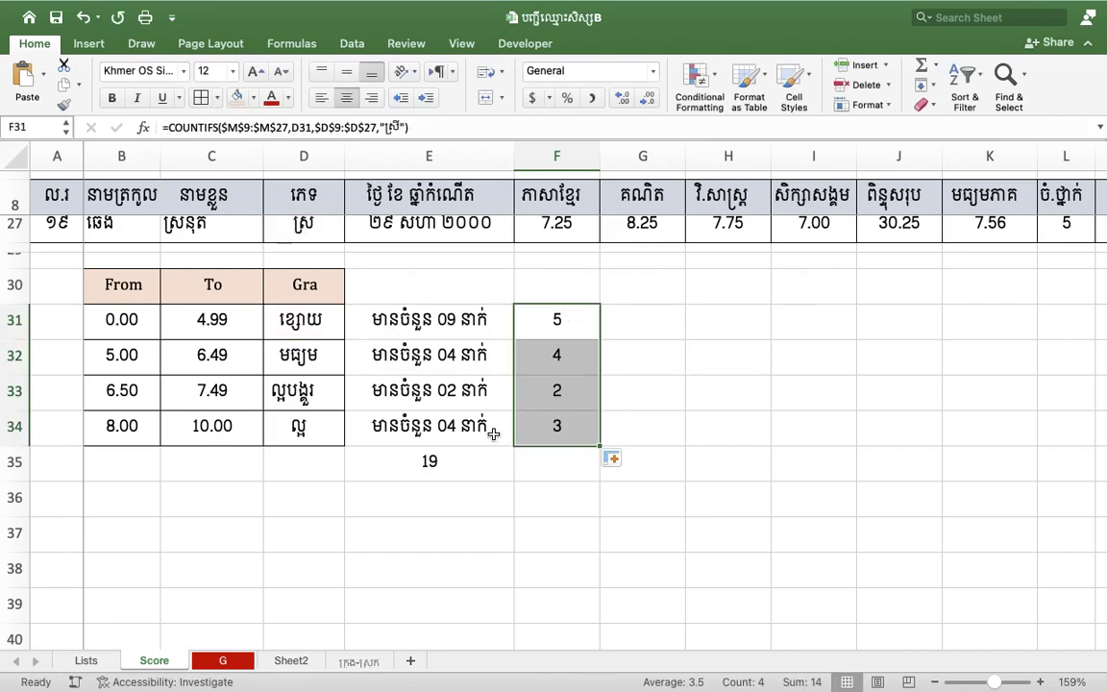
# Step: Apply the custom number format ក្នុងនោះស្រី 00 នាក់ to the female counts in F31:F34
pyautogui.click(652, 71)
pyautogui.click(622, 462)
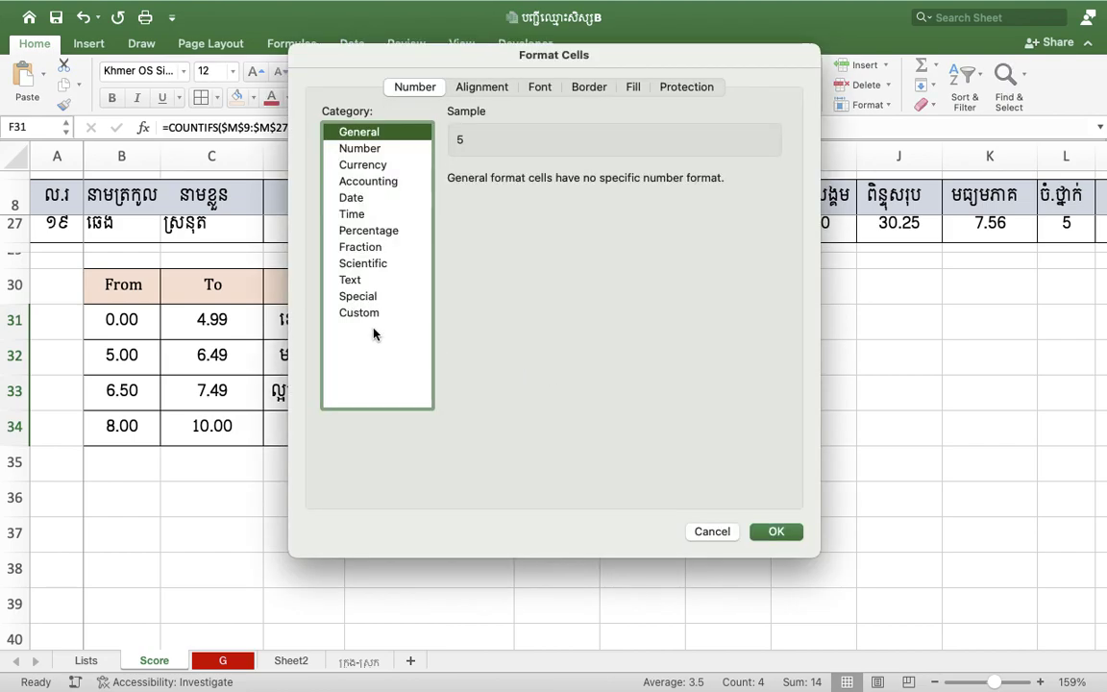
pyautogui.click(371, 314)
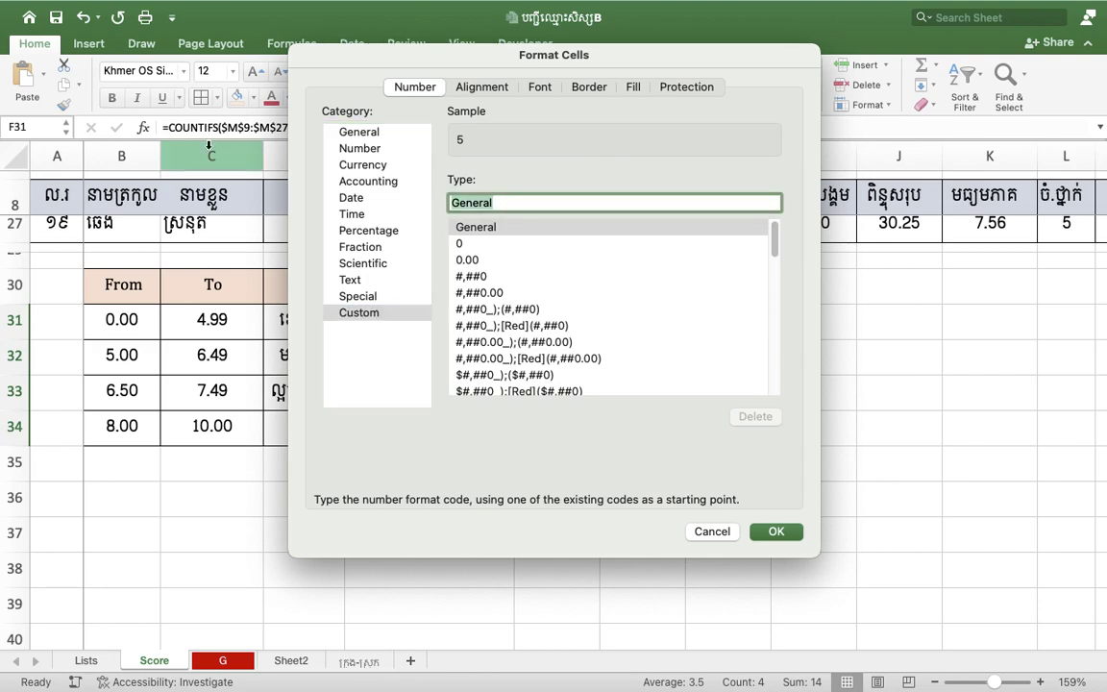
pyautogui.write('ក្នុង')
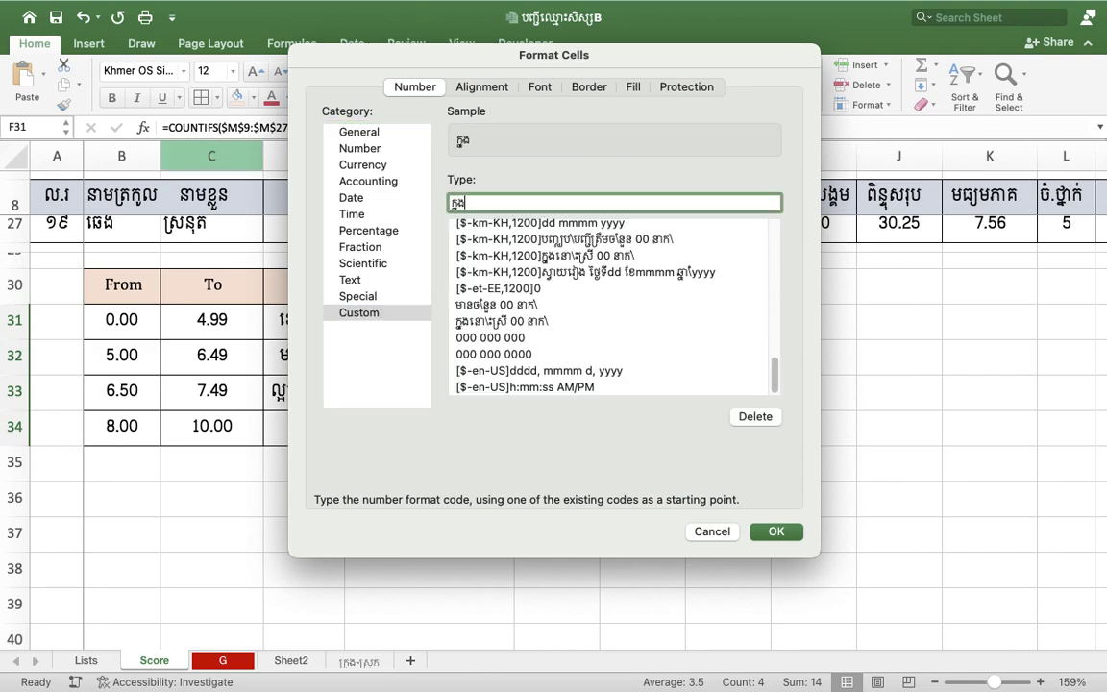
pyautogui.write('នោះររី 00 na')
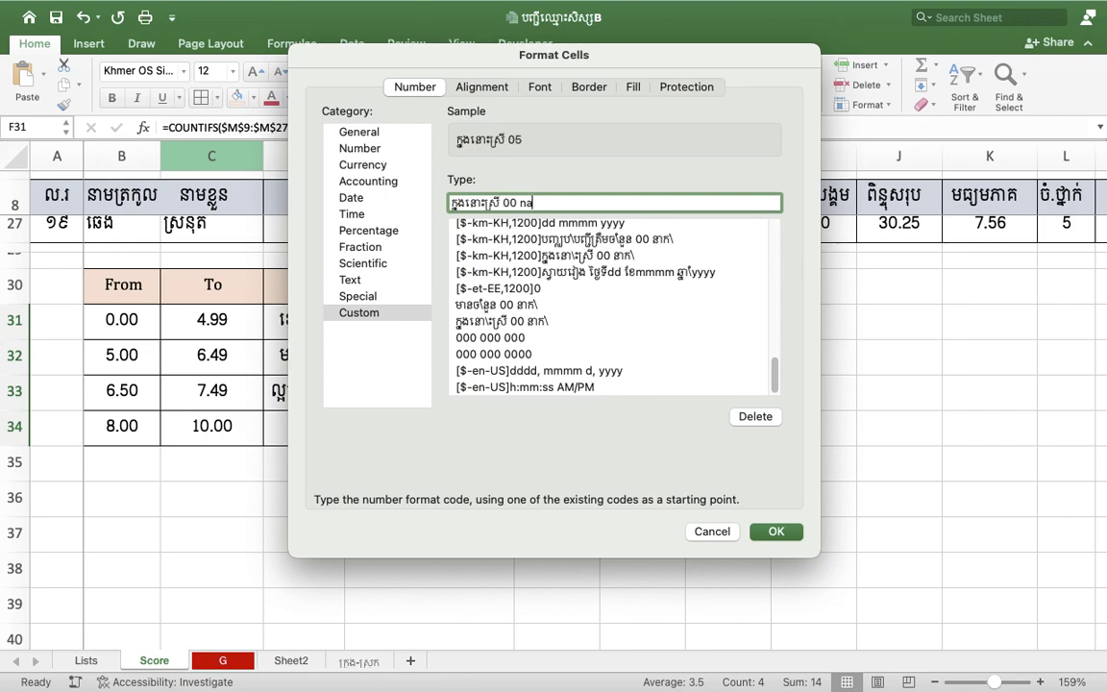
pyautogui.press('BackSpace')
pyautogui.press('BackSpace')
pyautogui.write('នាក់')
pyautogui.press('Return')
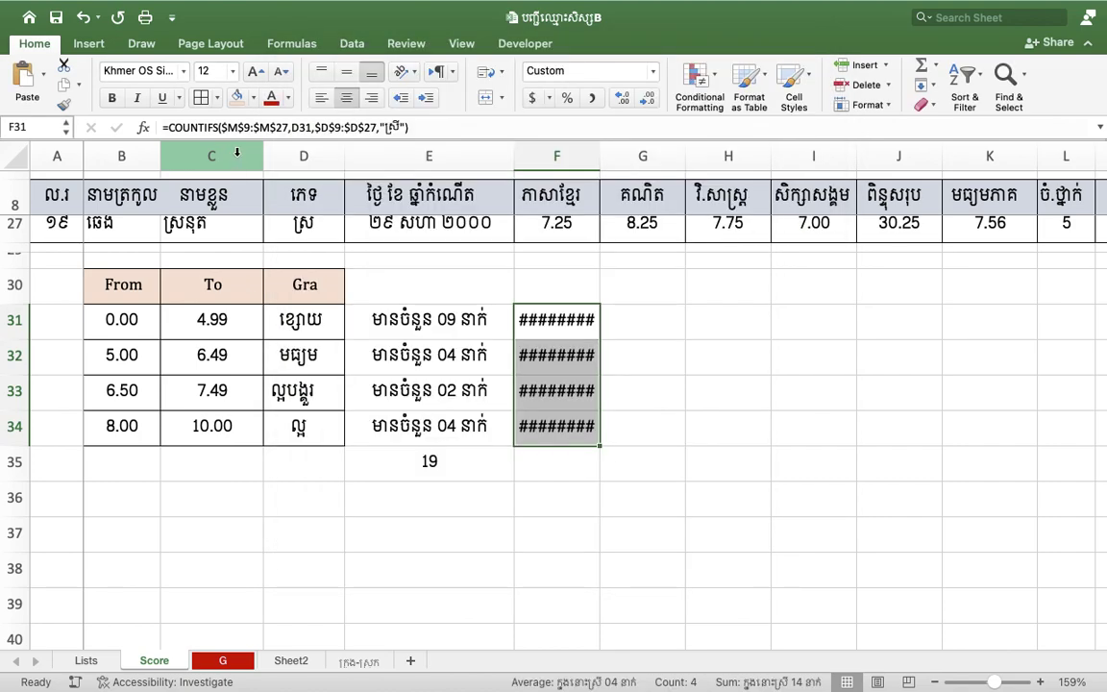
# Step: Merge and center F31:G31, and copy its merged formatting onto the female counts in rows 32 to 34
pyautogui.moveTo(577, 320); pyautogui.dragTo(639, 320)
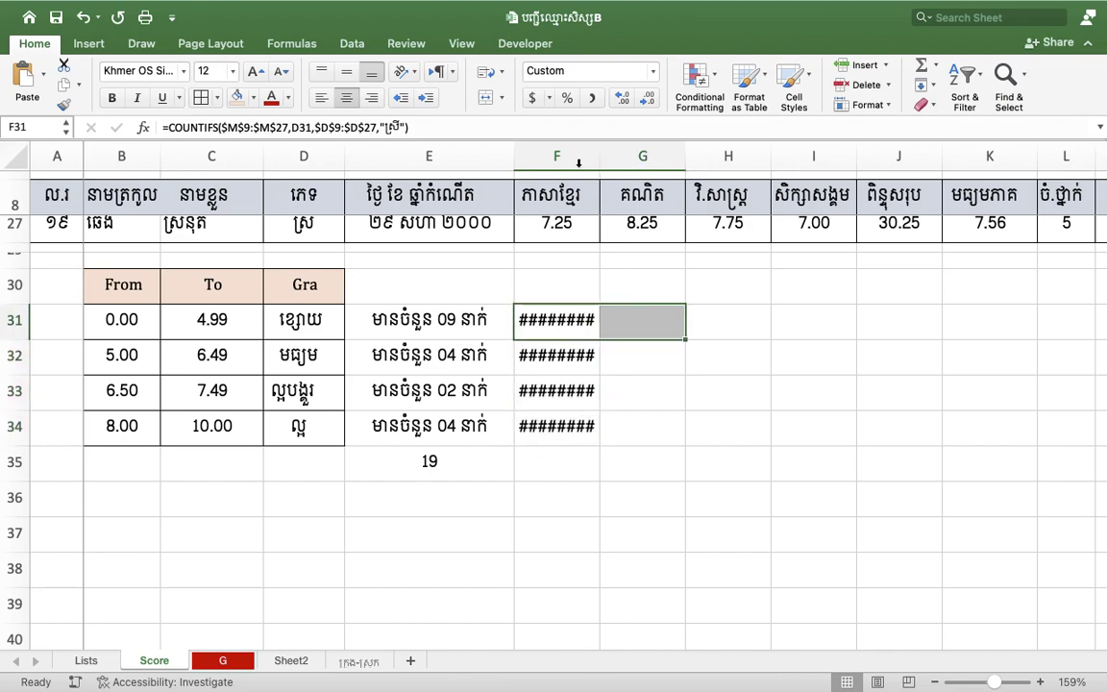
pyautogui.click(485, 98)
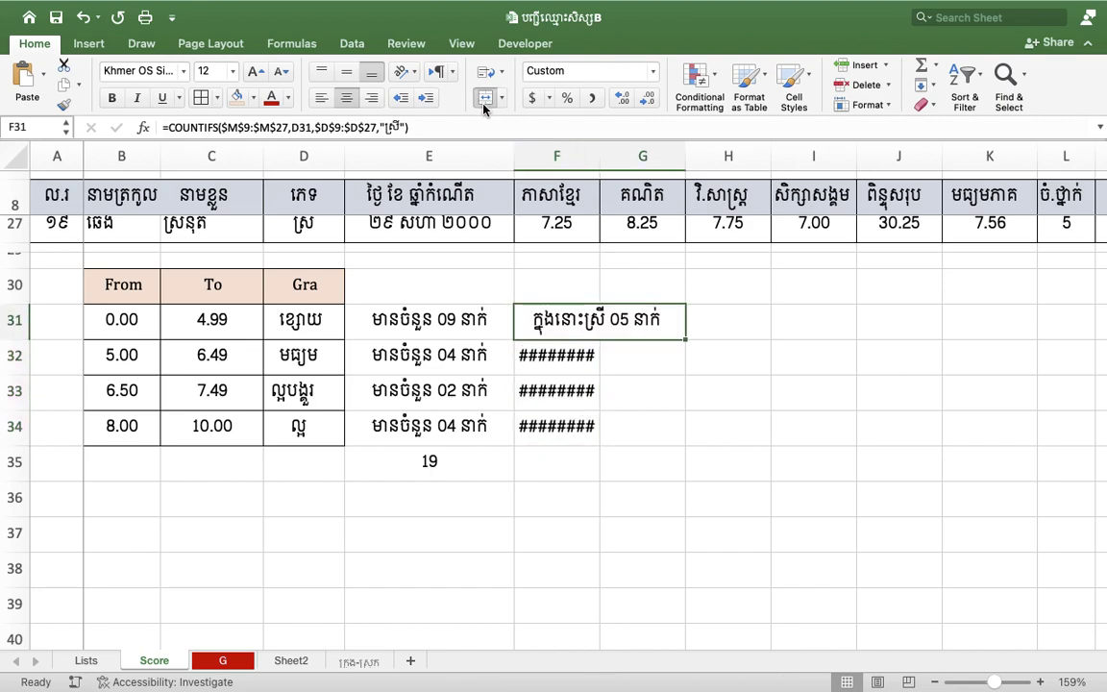
pyautogui.click(64, 103)
pyautogui.moveTo(555, 353)
pyautogui.mouseDown()
pyautogui.moveTo(655, 407)
pyautogui.moveTo(653, 426)
pyautogui.moveTo(549, 317)
pyautogui.moveTo(620, 341)
pyautogui.moveTo(620, 423)
pyautogui.mouseUp()
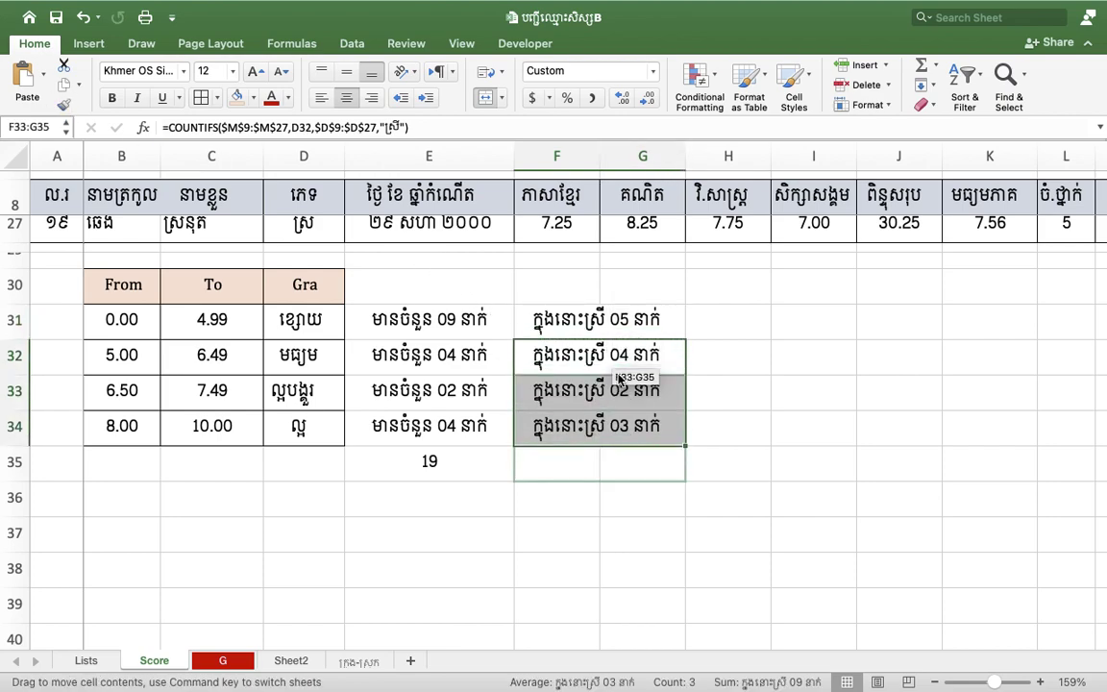
pyautogui.click(466, 268)
pyautogui.click(555, 460)
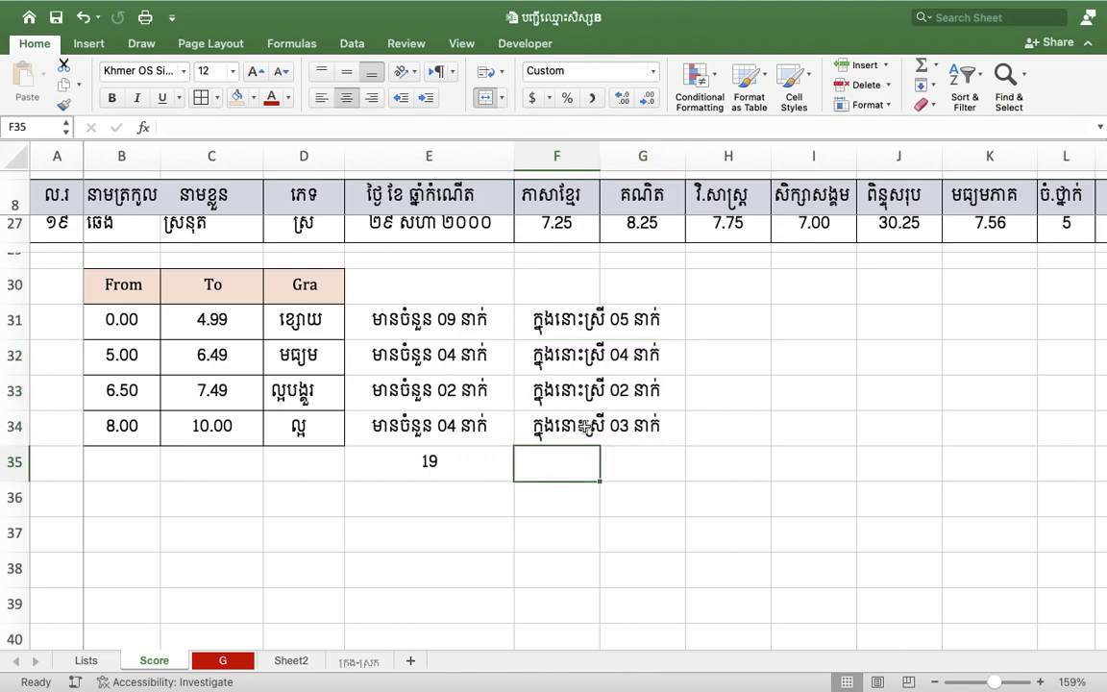
# Step: Remove the SUM total from E35 below the student counts
pyautogui.click(719, 322)
pyautogui.click(436, 453)
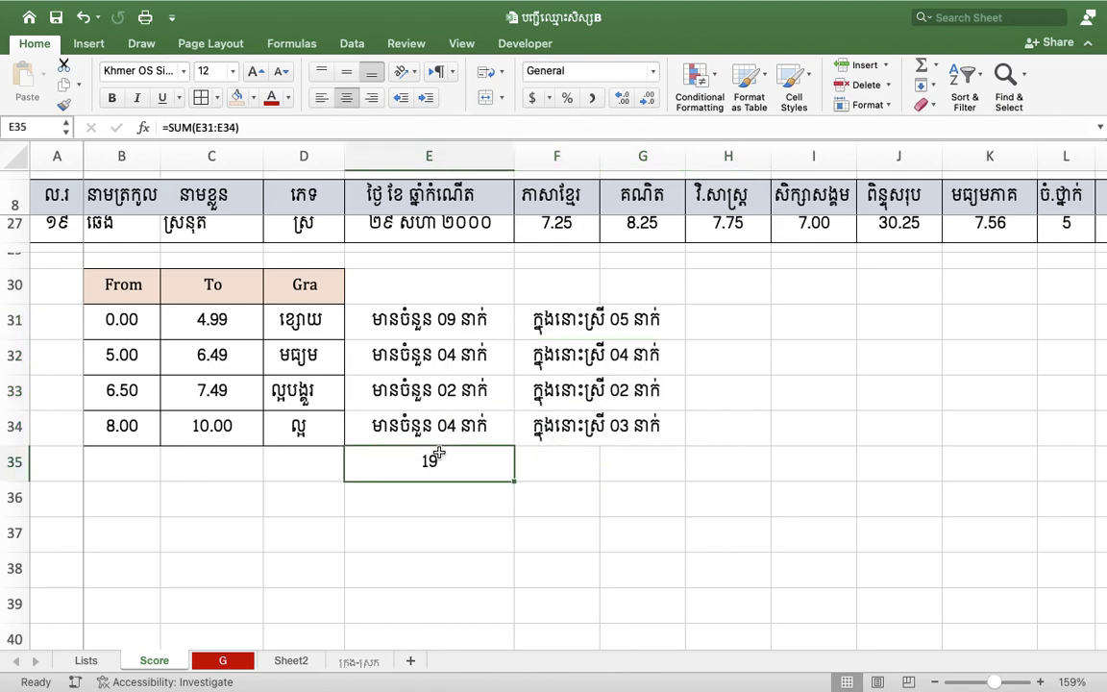
pyautogui.hotkey('ctrl', 'z')
pyautogui.click(749, 331)
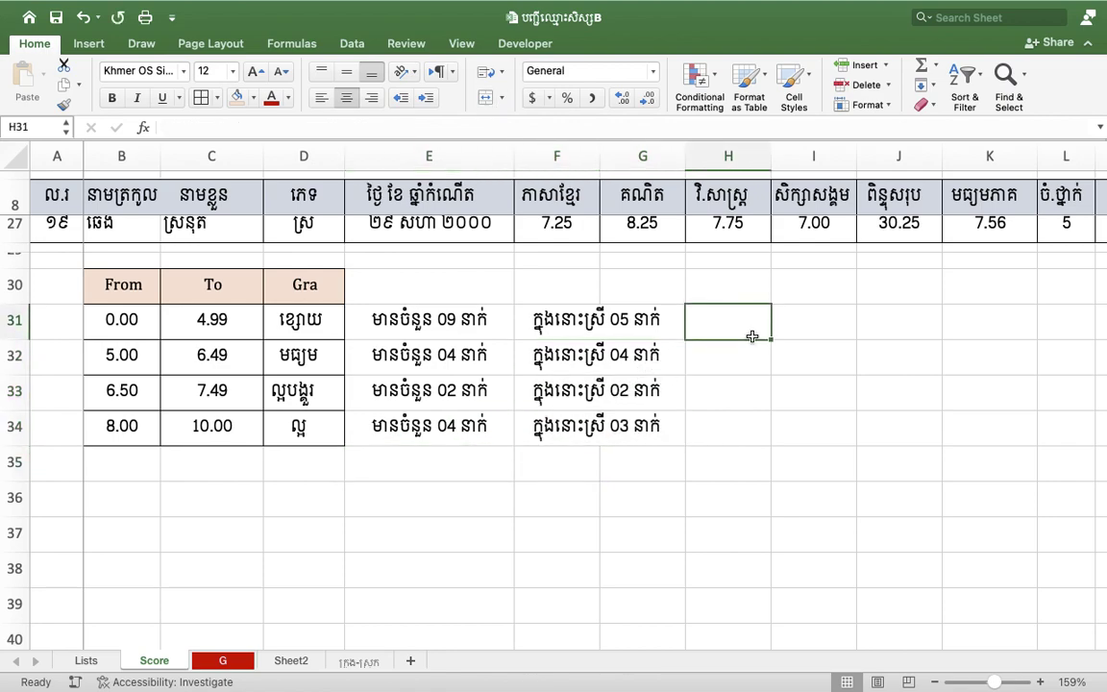
pyautogui.click(500, 318)
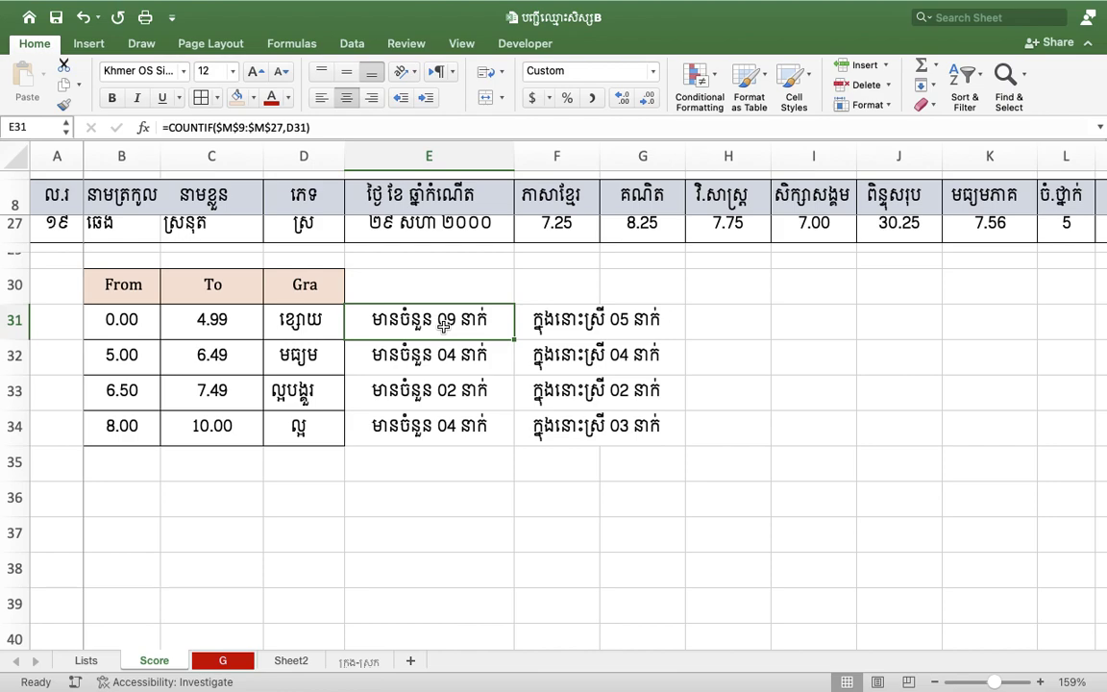
pyautogui.press('Down')
pyautogui.click(463, 396)
# Step: Enter the formula =E31/19 in H31 to calculate the first grade category's share of all students
pyautogui.click(737, 327)
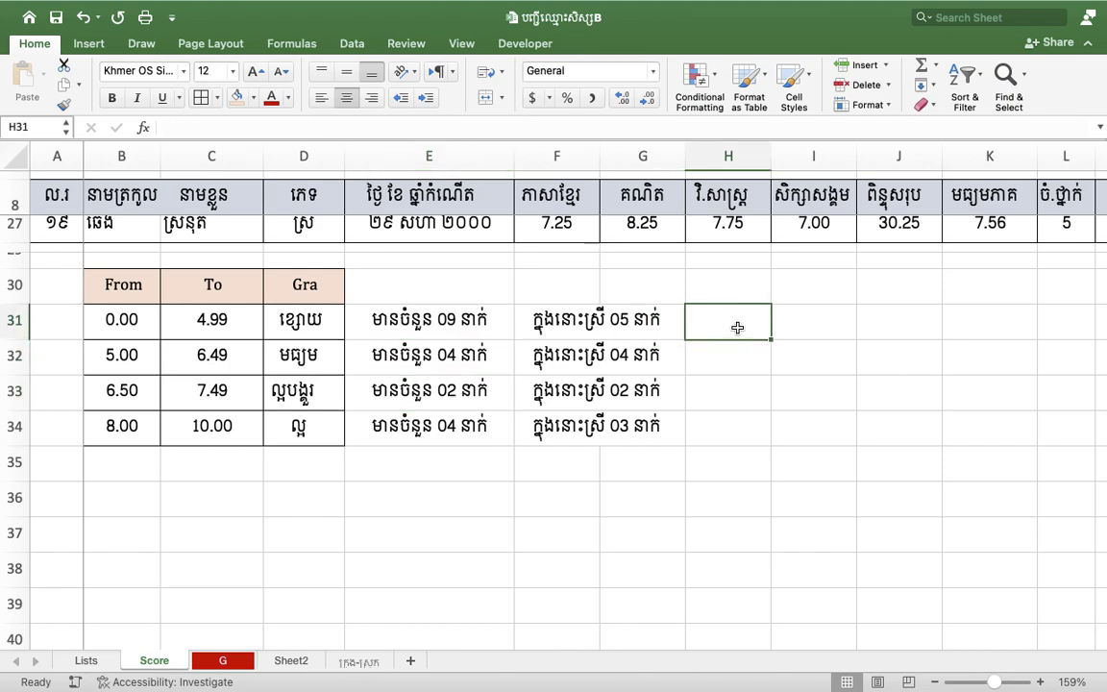
pyautogui.write('មុ')
pyautogui.press('BackSpace')
pyautogui.press('BackSpace')
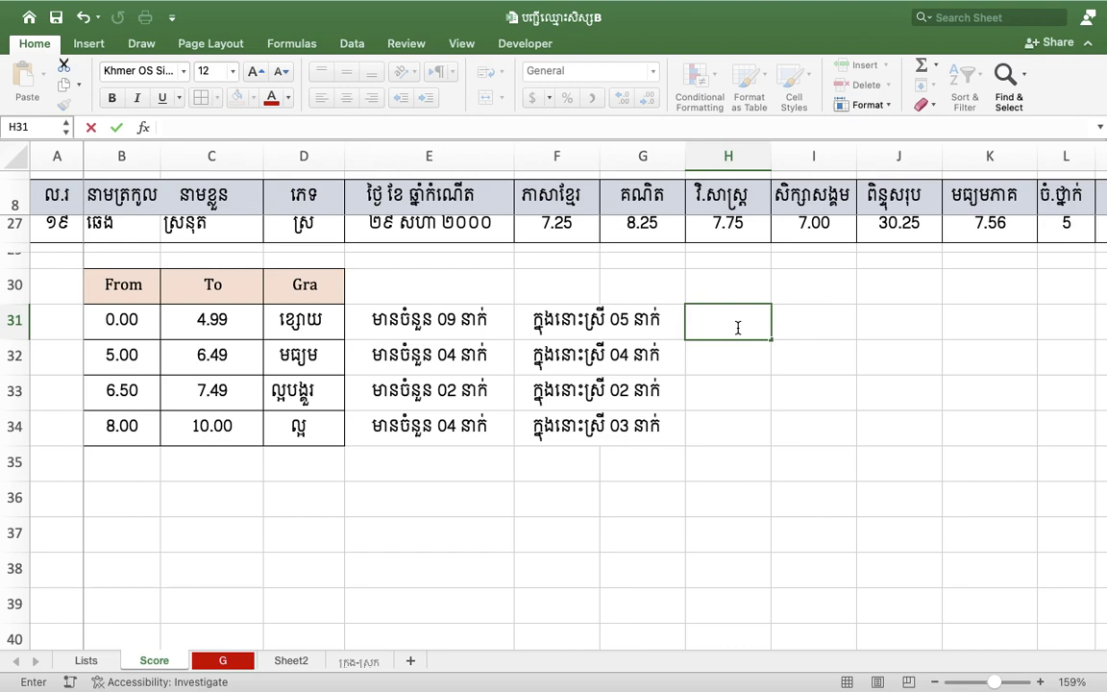
pyautogui.write('=')
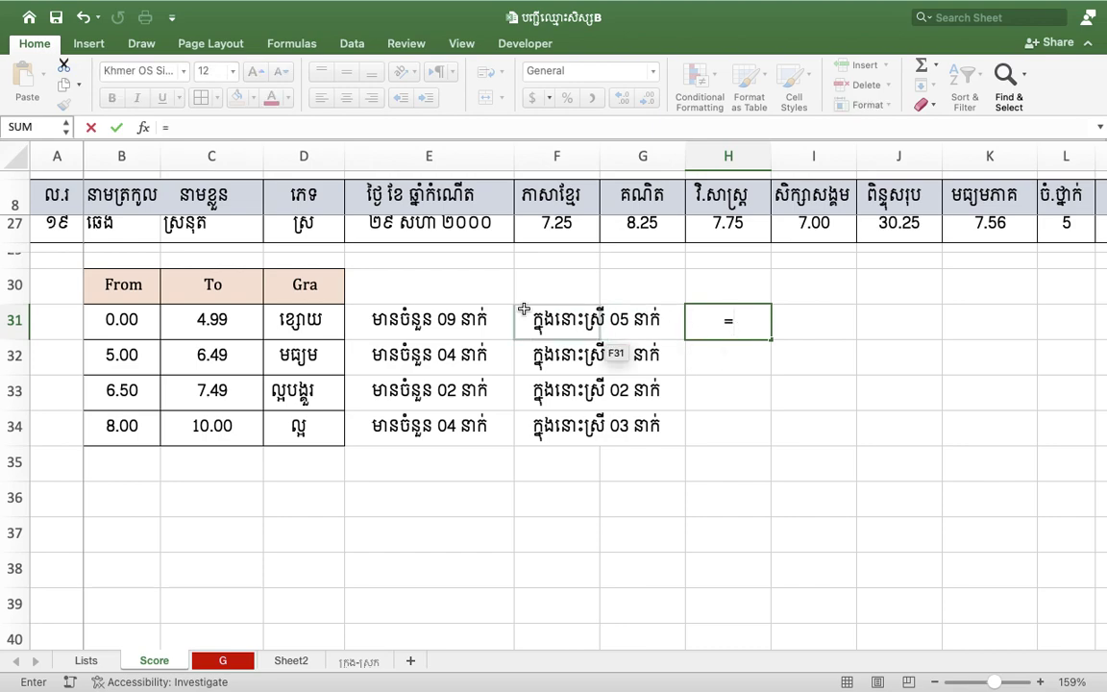
pyautogui.click(458, 318)
pyautogui.write('/19')
pyautogui.press('Tab')
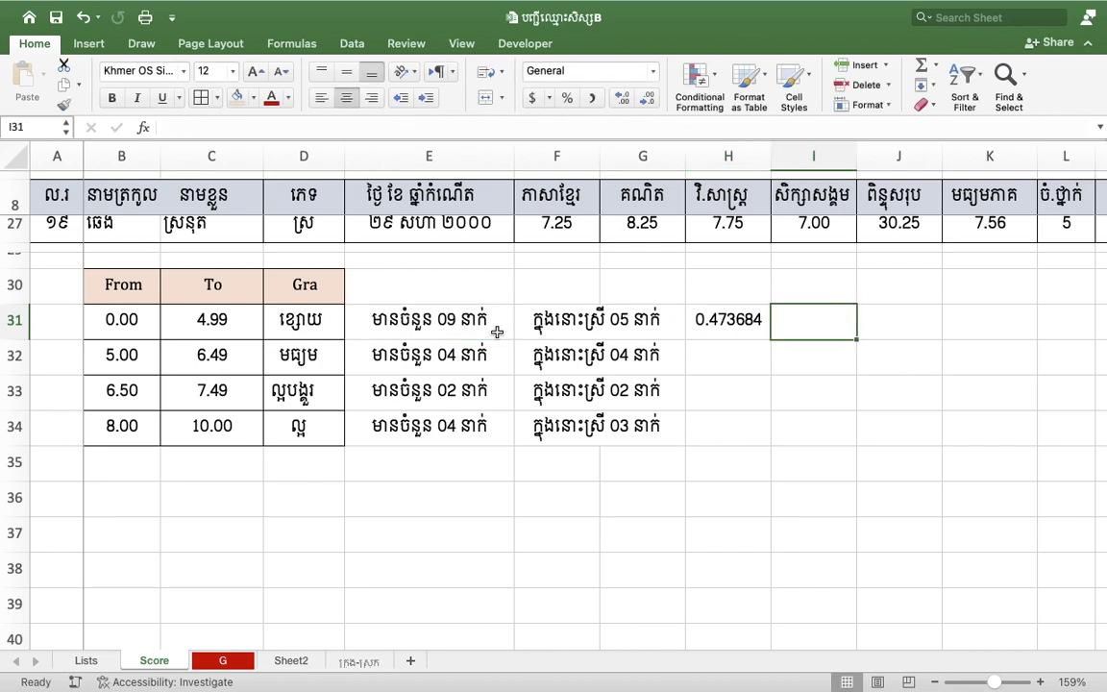
# Step: Fill the share formula from H31 down to H34 for the remaining grade categories
pyautogui.click(754, 327)
pyautogui.click(775, 344)
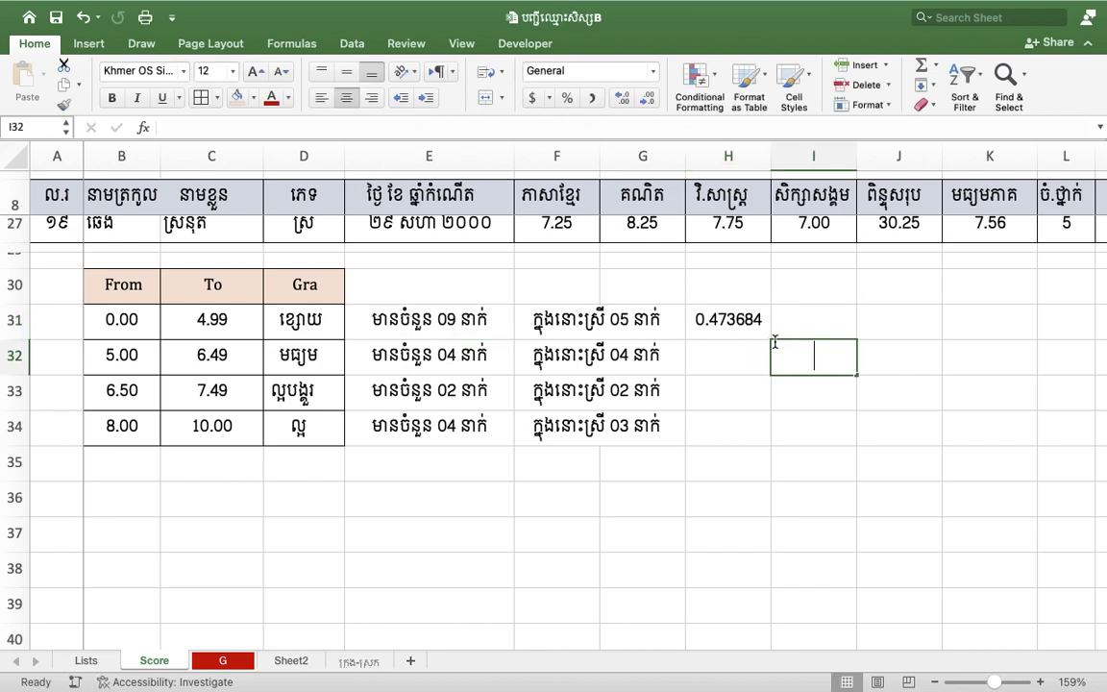
pyautogui.click(766, 320)
pyautogui.moveTo(771, 337); pyautogui.dragTo(759, 442)
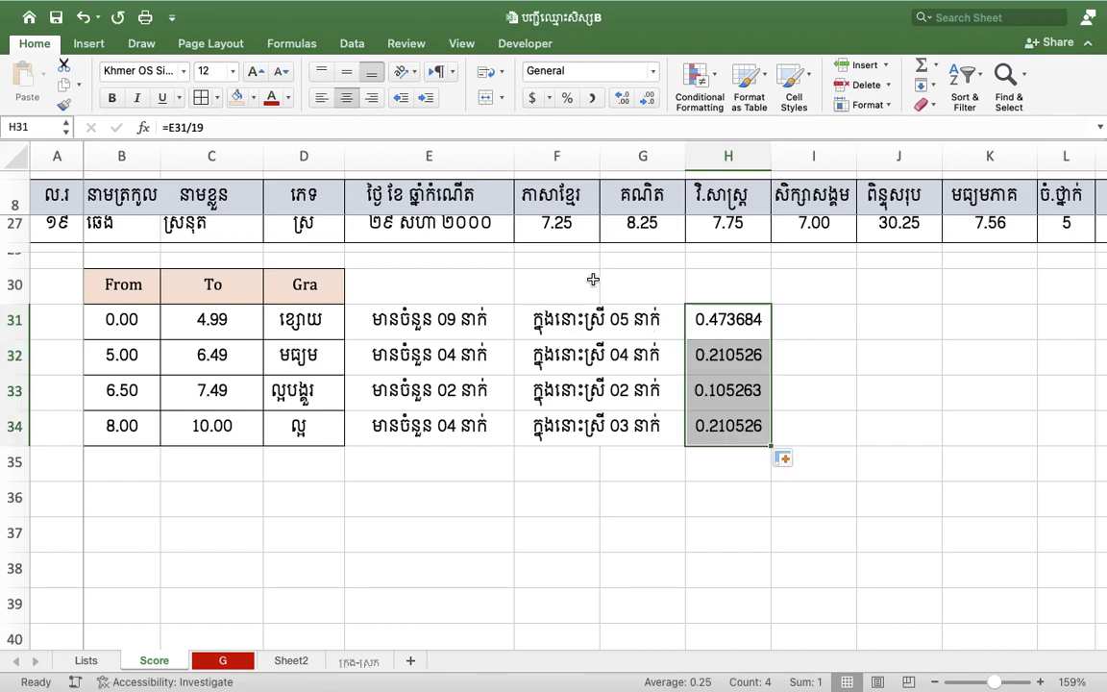
# Step: Format the shares in H31:H34 as percentages with two decimal places
pyautogui.click(655, 73)
pyautogui.click(607, 460)
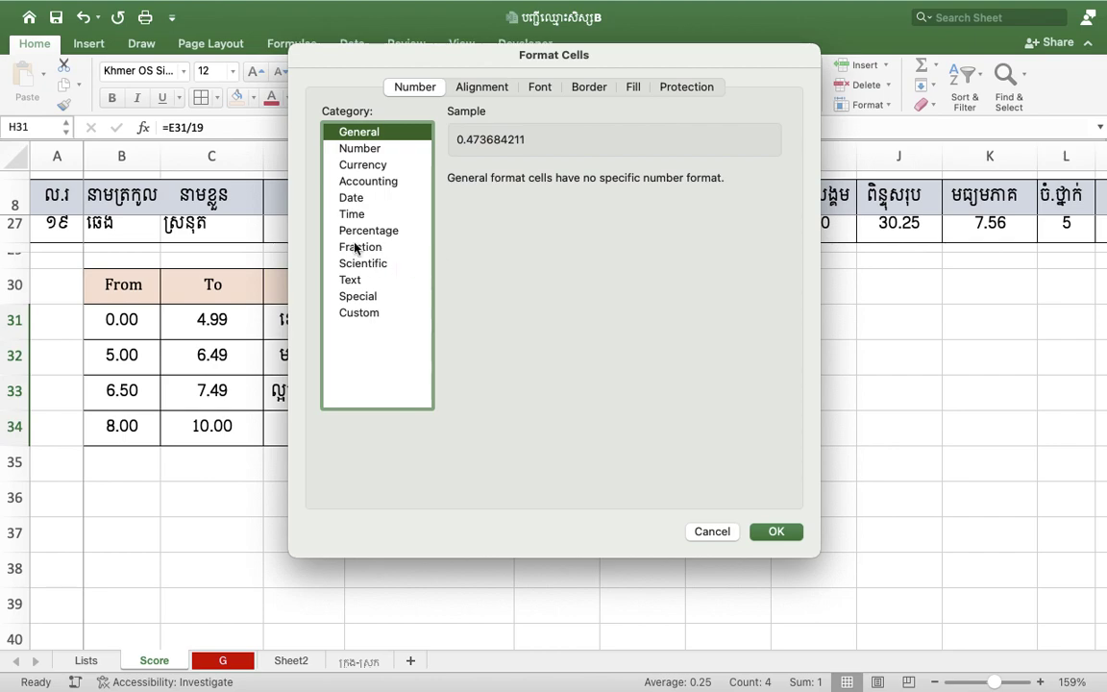
pyautogui.click(366, 245)
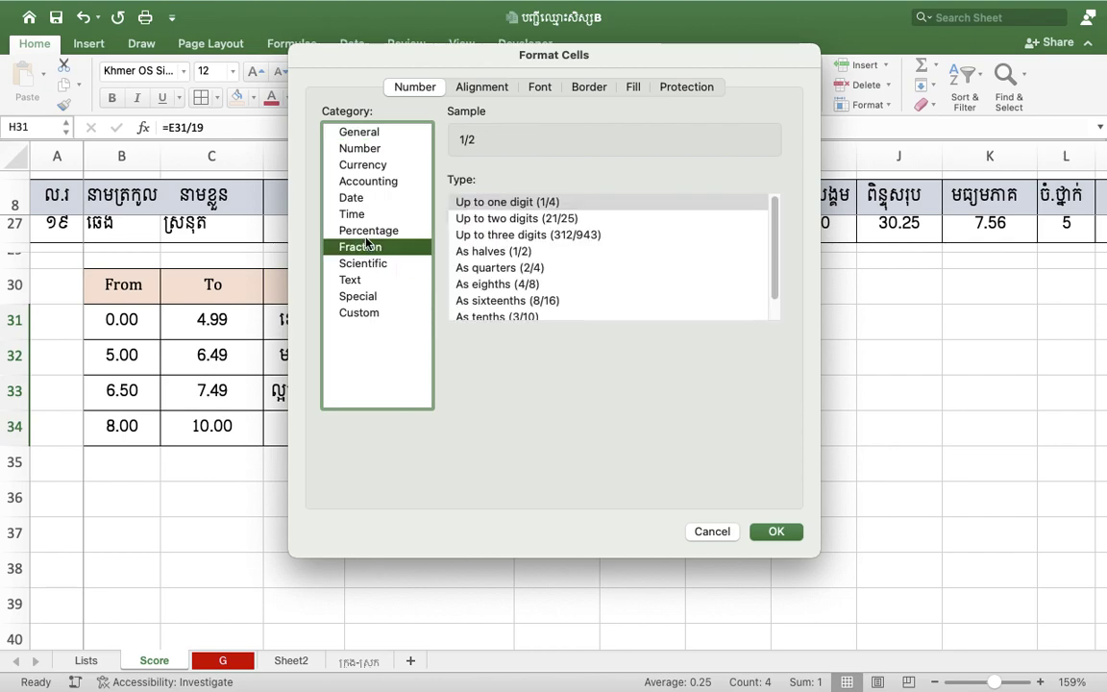
pyautogui.click(368, 231)
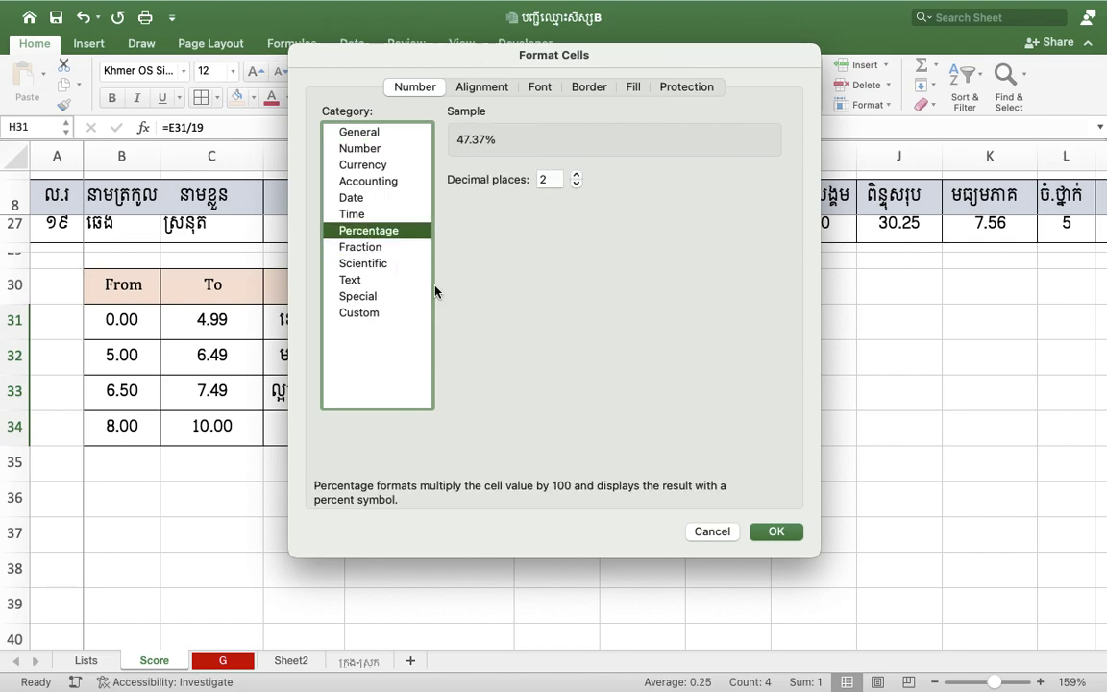
pyautogui.click(777, 532)
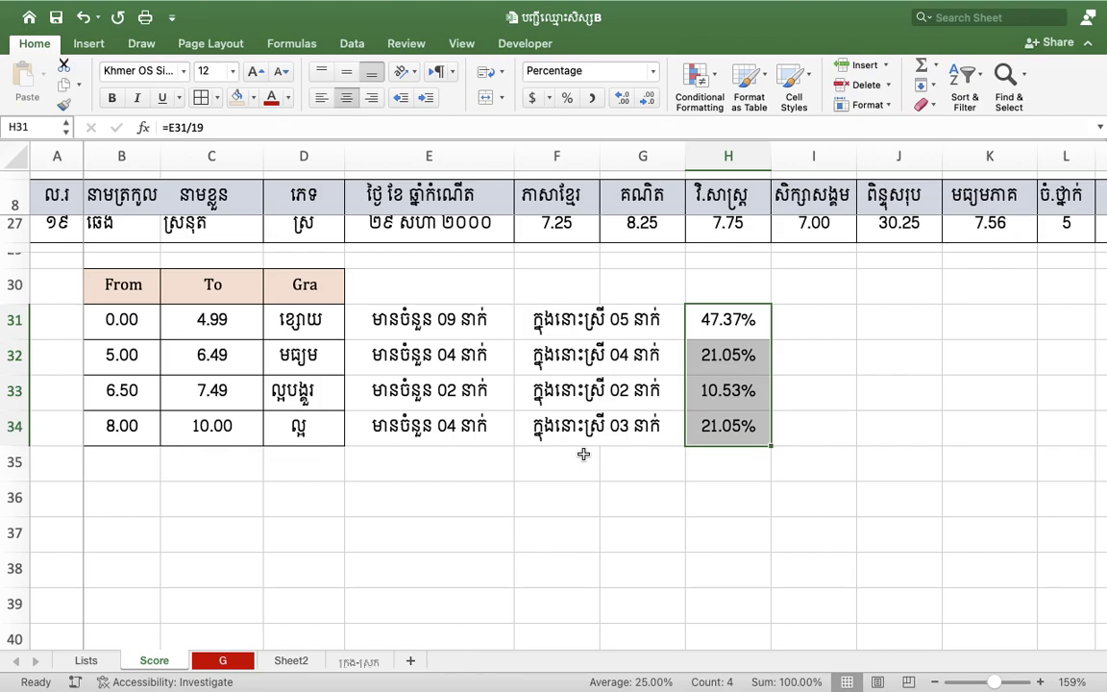
pyautogui.hotkey('ctrl', 'Right')
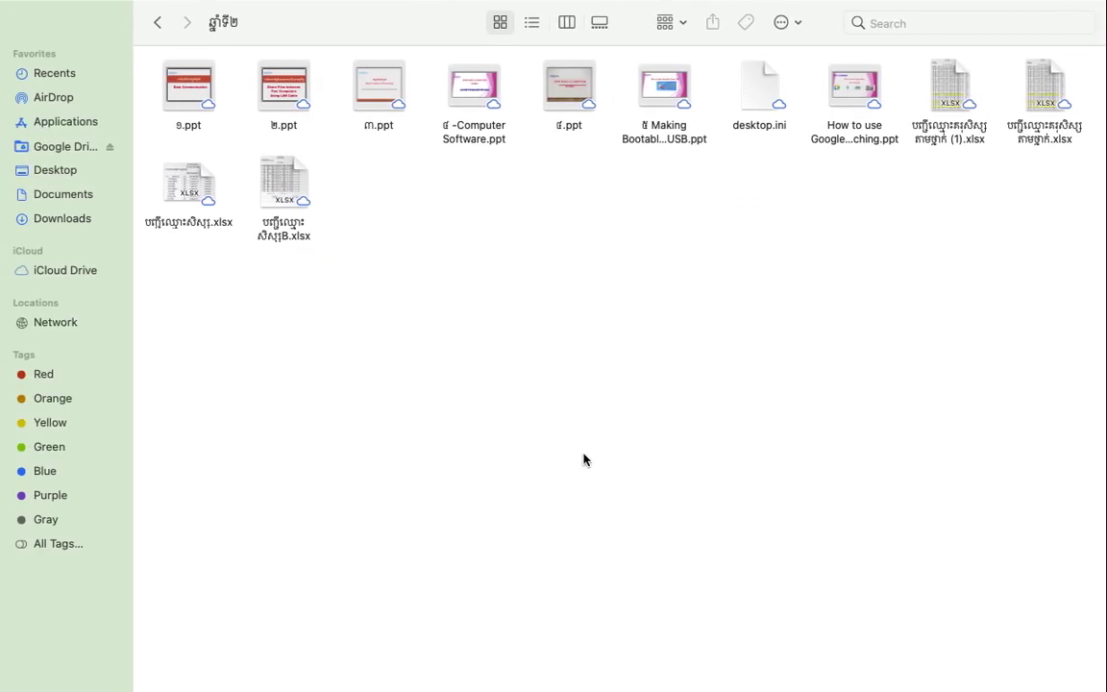
pyautogui.hotkey('ctrl', 'Left')
pyautogui.hotkey('ctrl', 'Left')
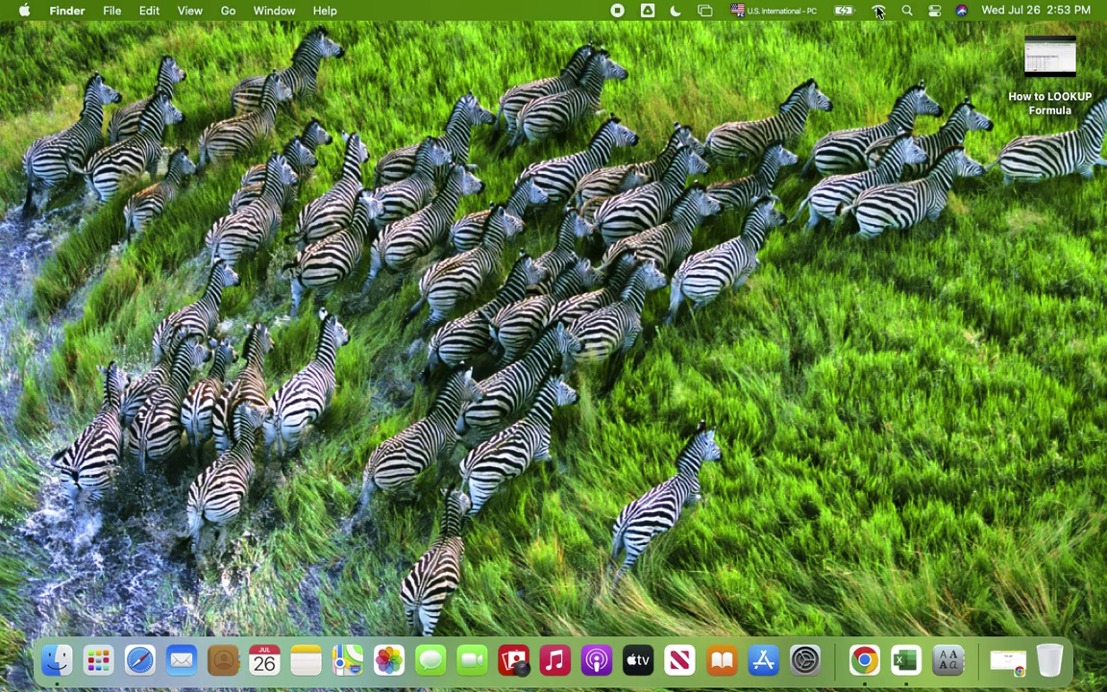